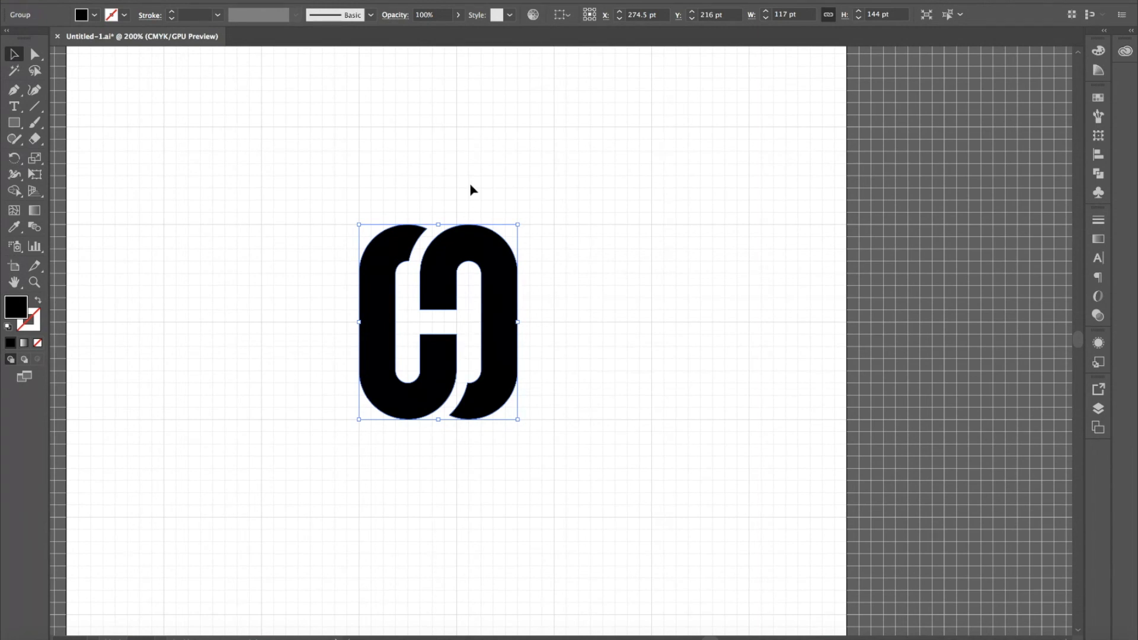
Draw a black circle beside the H logo with the Ellipse tool.
{"action": "left_click_drag", "start_coordinate": [465, 195], "coordinate": [439, 196]}
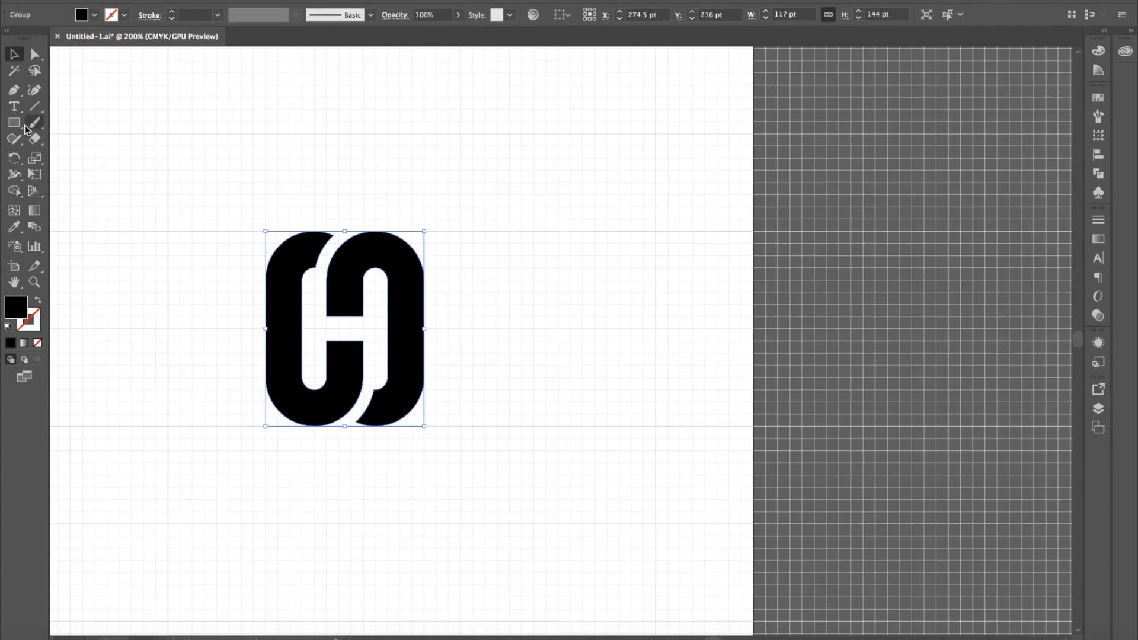
{"action": "left_click", "coordinate": [14, 123]}
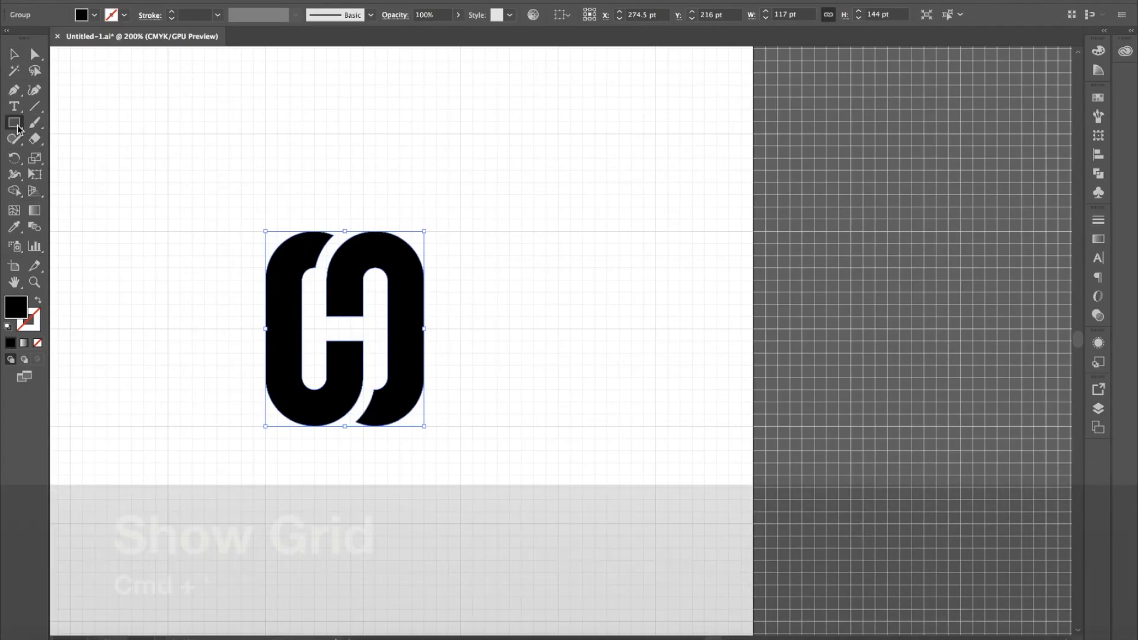
{"action": "left_click", "coordinate": [49, 157]}
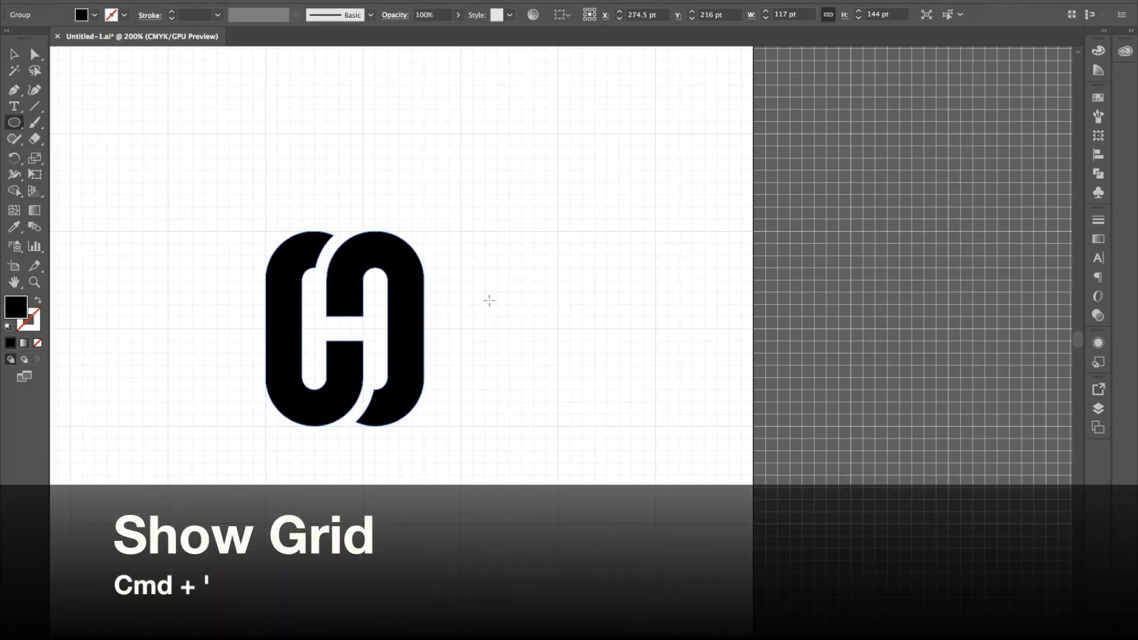
{"action": "left_click_drag", "start_coordinate": [463, 231], "coordinate": [556, 308]}
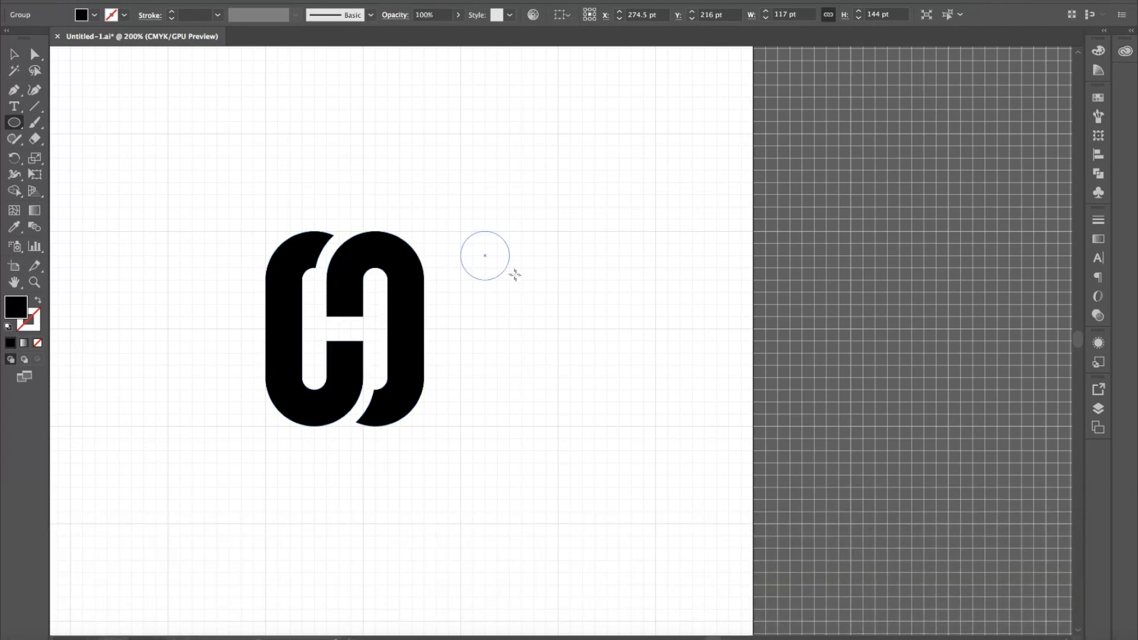
{"action": "key", "text": "v"}
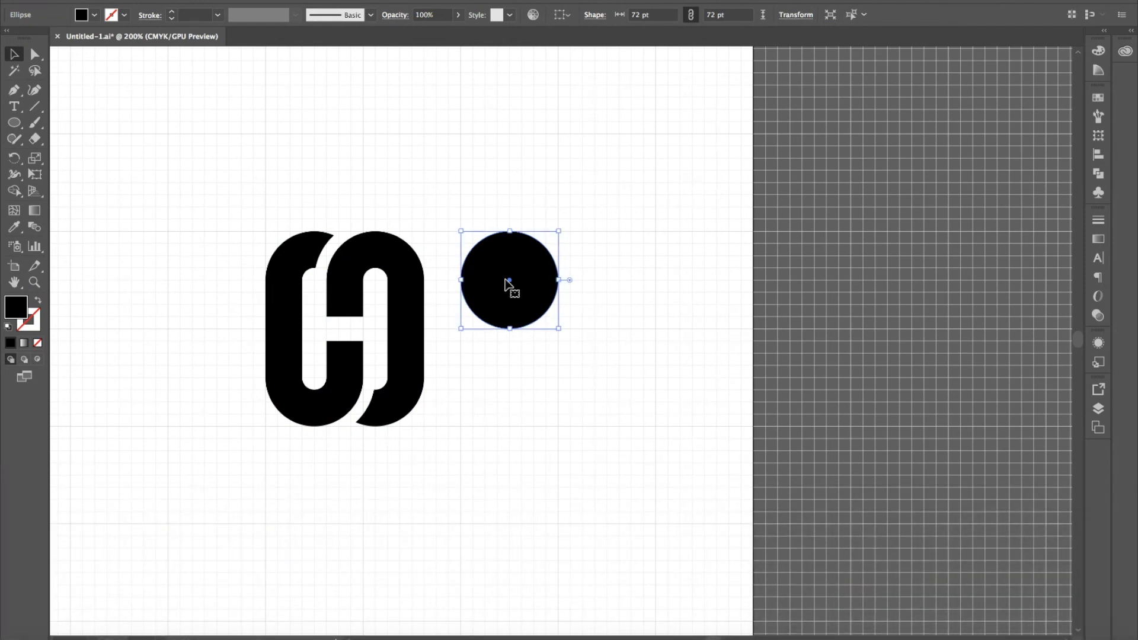
Copy the circle to the right, then copy the pair downward into a four-circle block.
{"action": "key", "text": "ctrl+y"}
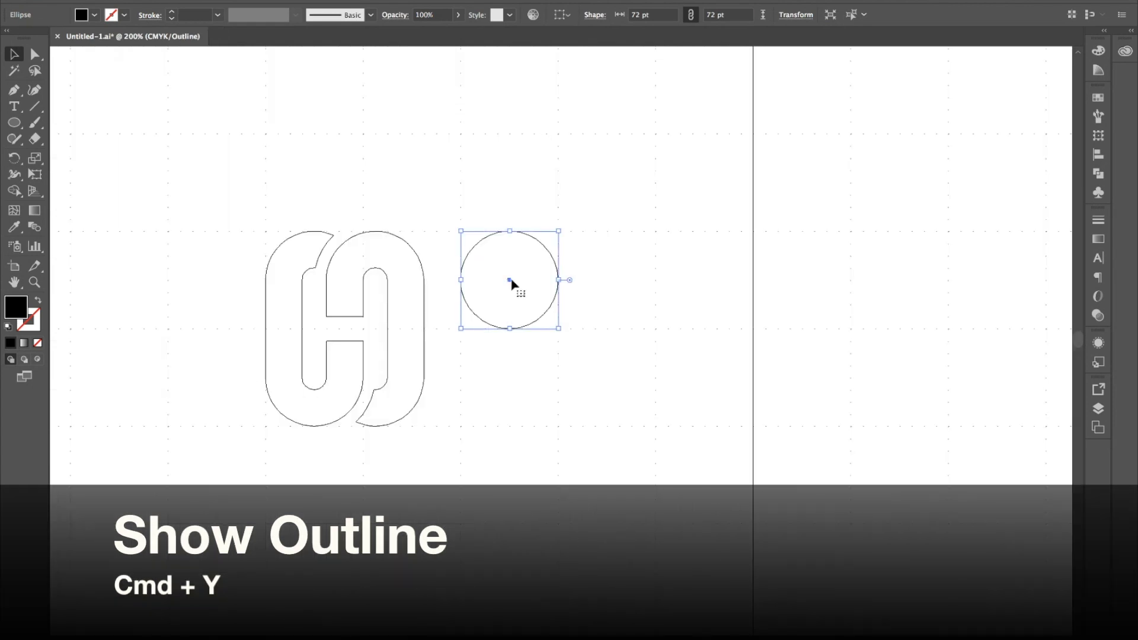
{"action": "left_click_drag", "start_coordinate": [508, 282], "coordinate": [570, 283]}
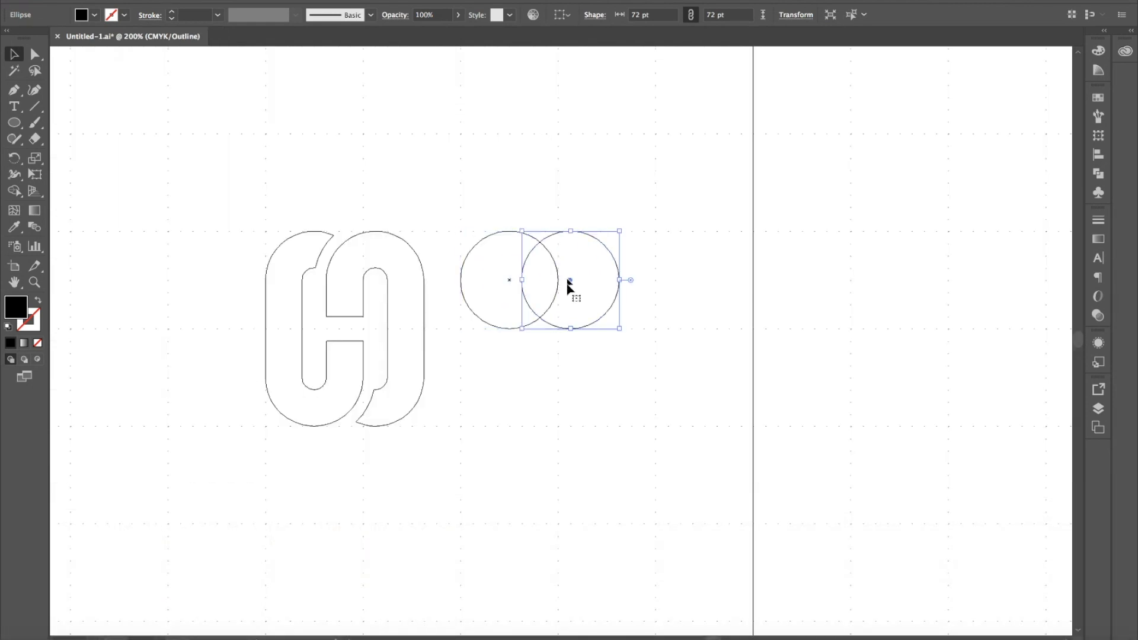
{"action": "left_click", "coordinate": [578, 386]}
{"action": "left_click_drag", "start_coordinate": [497, 207], "coordinate": [602, 341]}
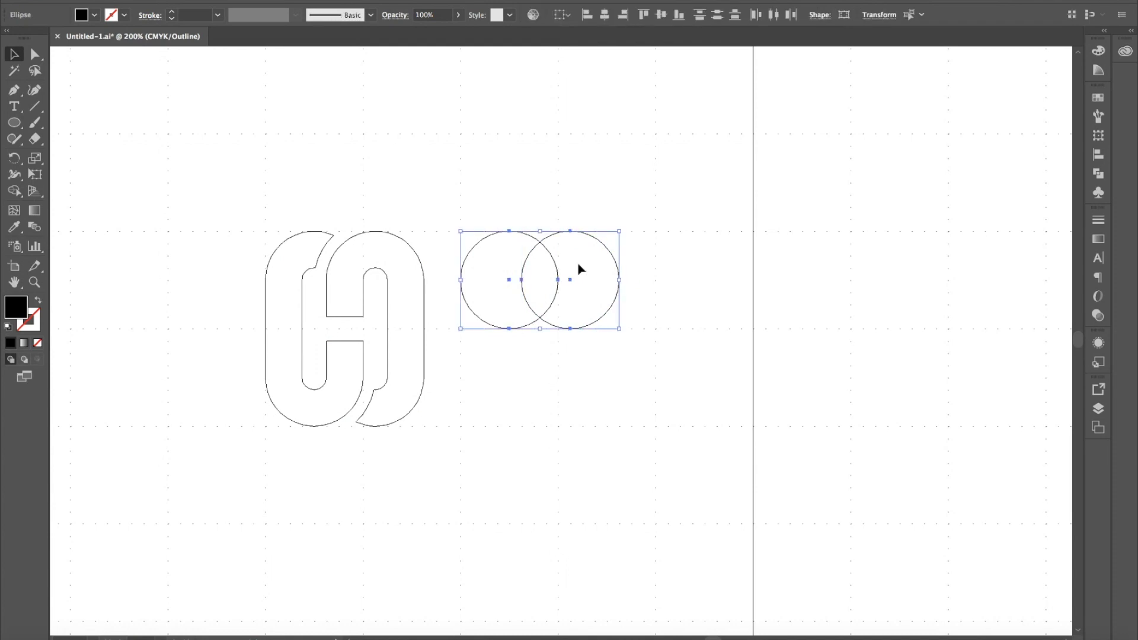
{"action": "mouse_move", "coordinate": [574, 282]}
{"action": "left_mouse_down"}
{"action": "mouse_move", "coordinate": [587, 367]}
{"action": "mouse_move", "coordinate": [577, 376]}
{"action": "left_mouse_up"}
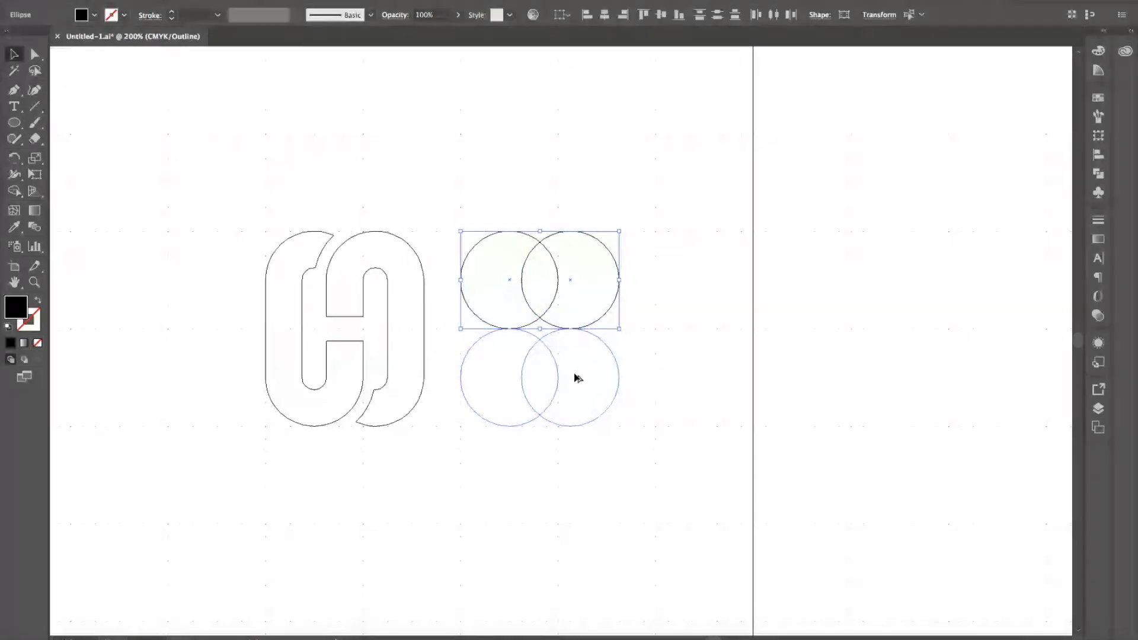
{"action": "left_click", "coordinate": [587, 185]}
{"action": "left_click", "coordinate": [502, 233]}
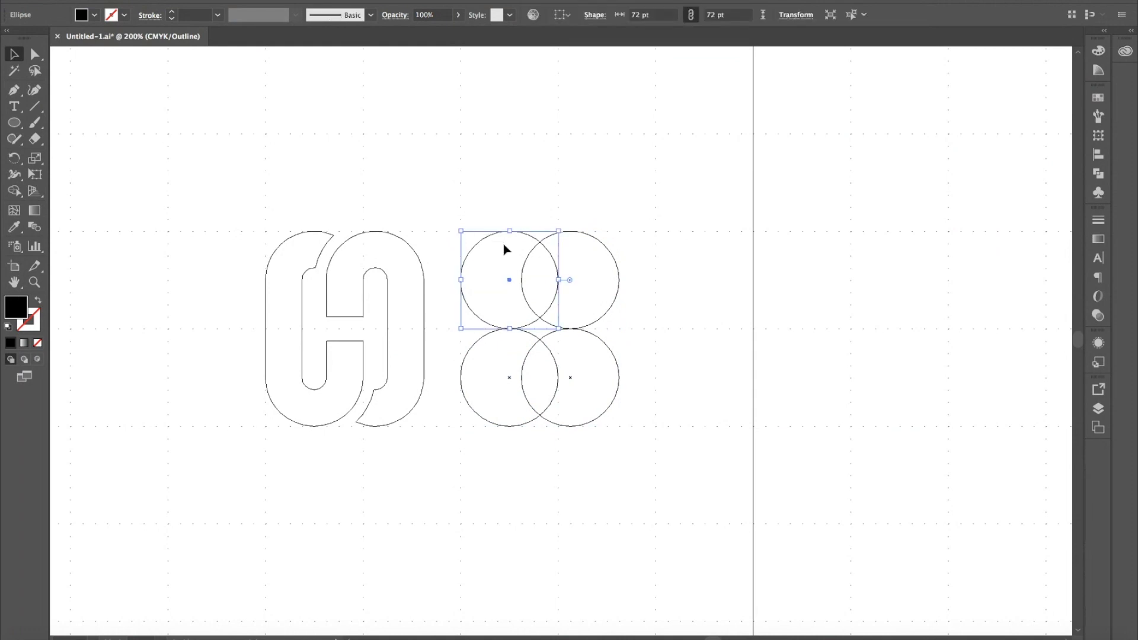
{"action": "left_click", "coordinate": [509, 185]}
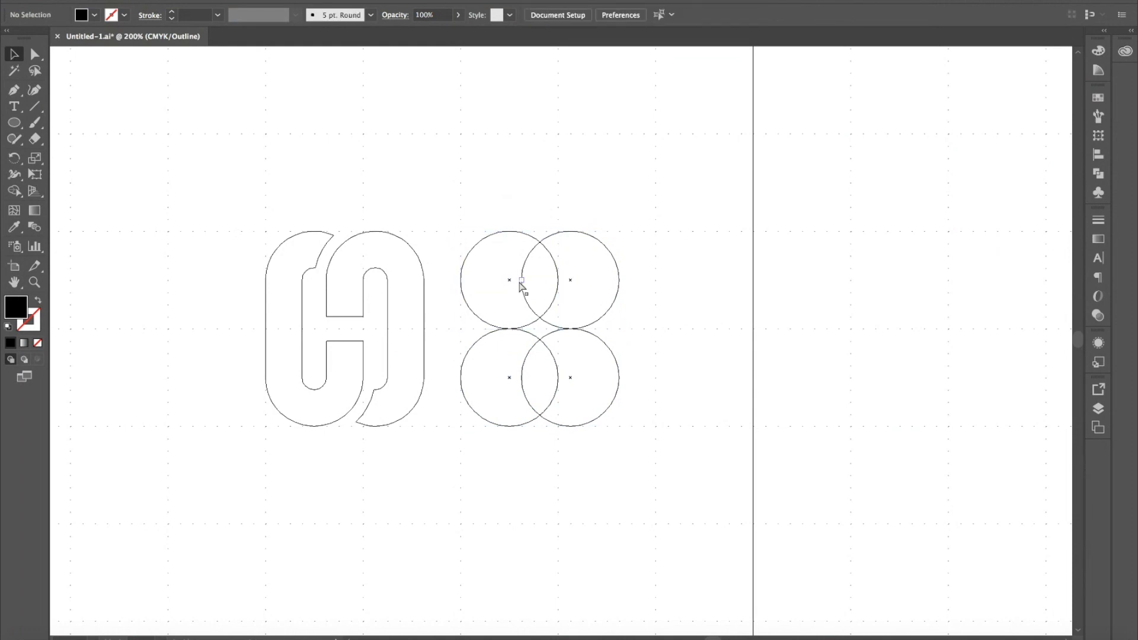
{"action": "key", "text": "ctrl+y"}
{"action": "key", "text": "ctrl+y"}
{"action": "key", "text": "ctrl+y"}
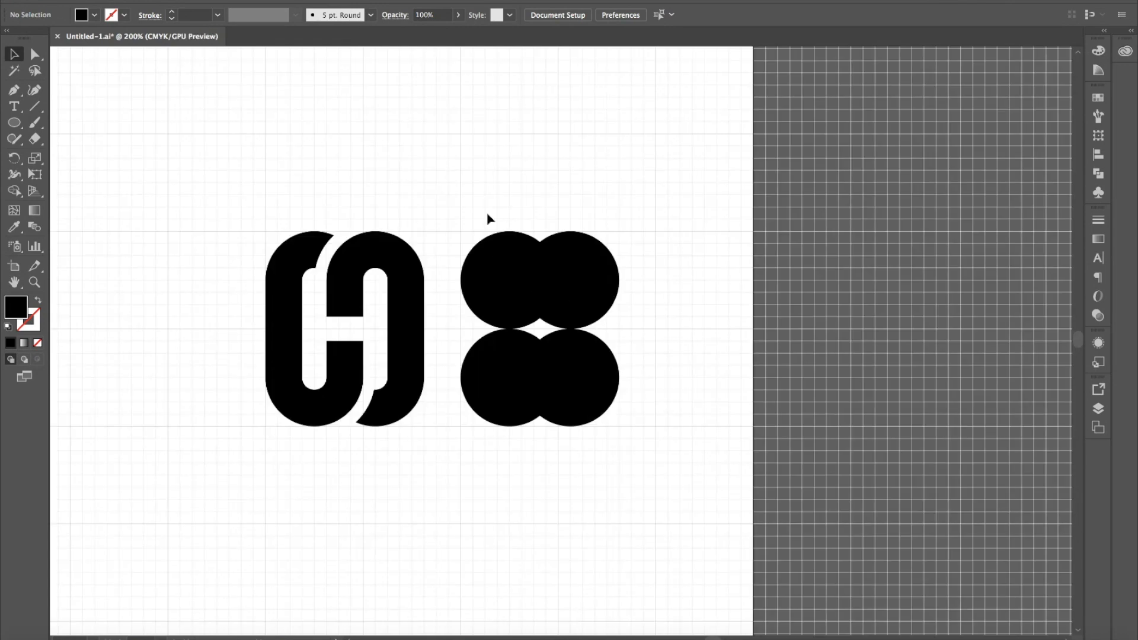
Copy the top circle pair upward as a test, then delete the extra copy.
{"action": "left_click_drag", "start_coordinate": [487, 219], "coordinate": [587, 289]}
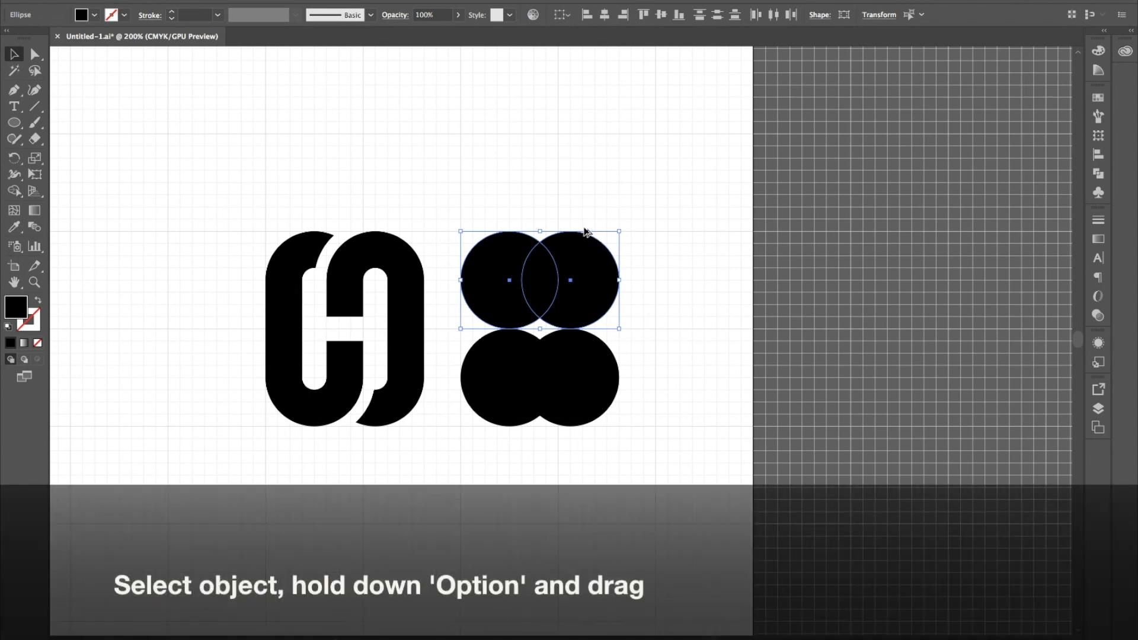
{"action": "mouse_move", "coordinate": [586, 250]}
{"action": "left_mouse_down"}
{"action": "mouse_move", "coordinate": [586, 152]}
{"action": "mouse_move", "coordinate": [525, 133]}
{"action": "left_mouse_up"}
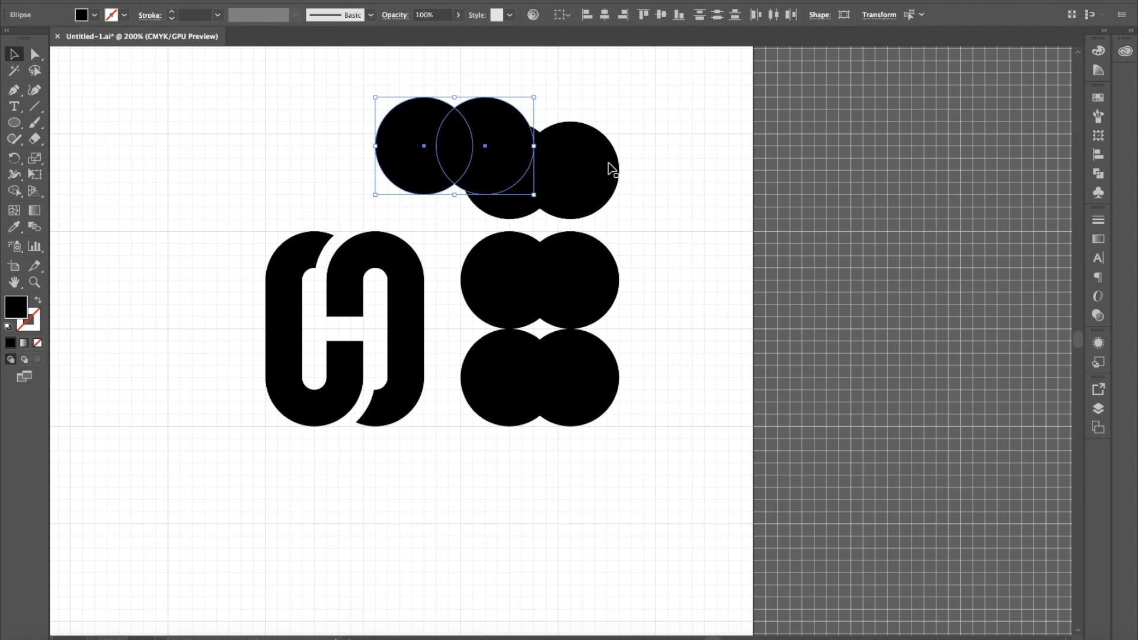
{"action": "key", "text": "Delete"}
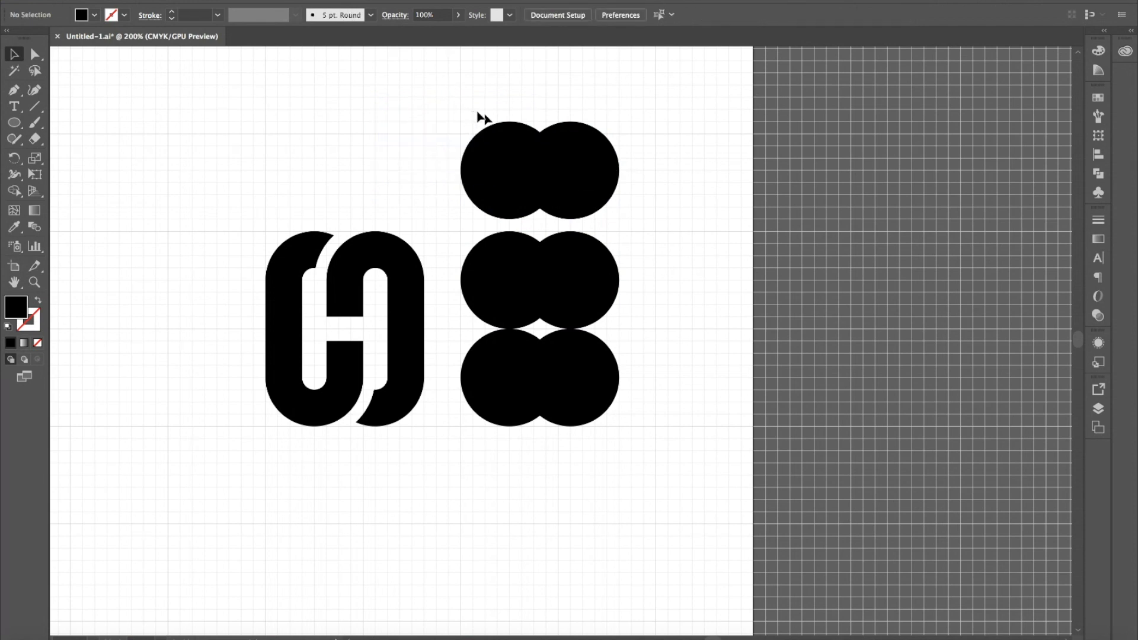
{"action": "left_click", "coordinate": [592, 184]}
{"action": "key", "text": "Delete"}
Switch the artwork to Outline view and select the top-left circle.
{"action": "left_click", "coordinate": [590, 261]}
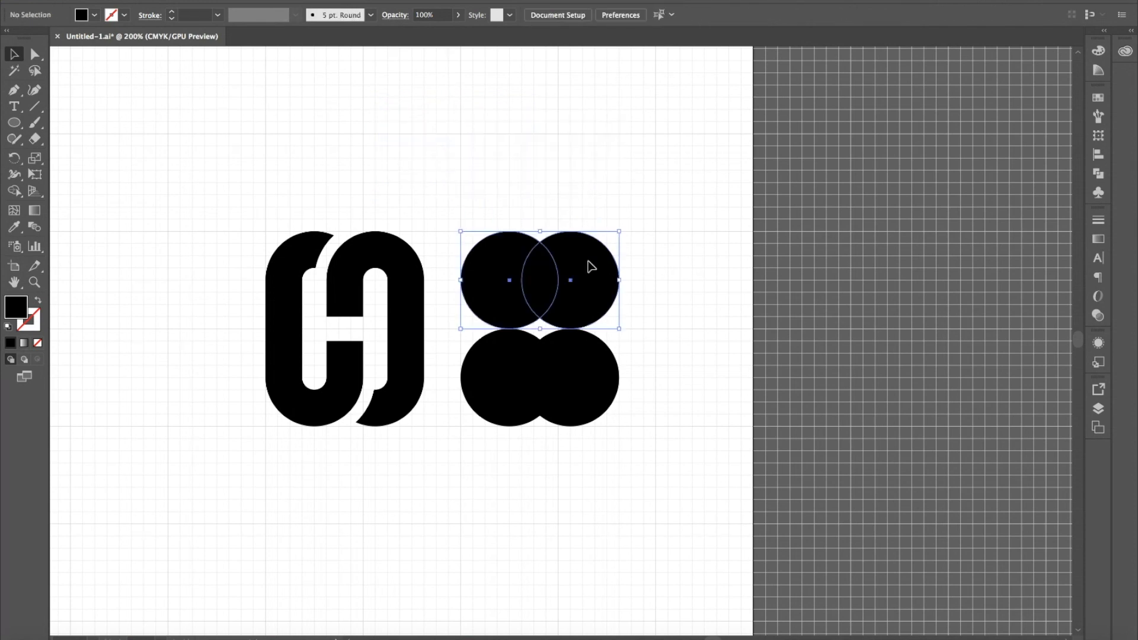
{"action": "left_click", "coordinate": [682, 250]}
{"action": "left_click_drag", "start_coordinate": [508, 205], "coordinate": [592, 286]}
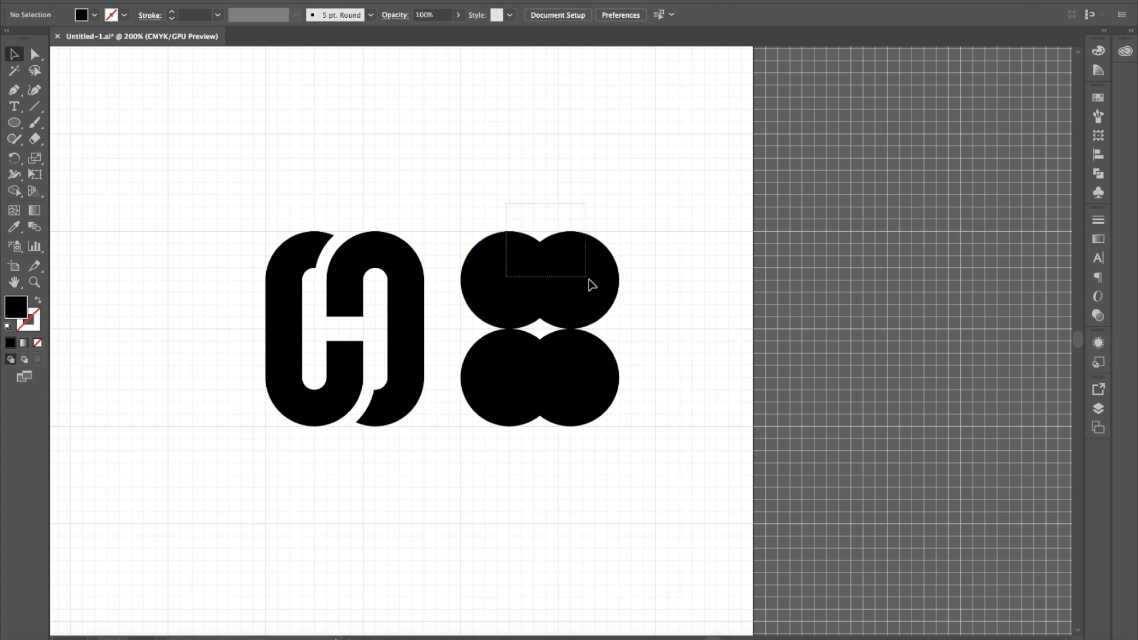
{"action": "left_click", "coordinate": [673, 306]}
{"action": "key", "text": "ctrl+y"}
{"action": "mouse_move", "coordinate": [497, 254]}
{"action": "left_mouse_down"}
{"action": "mouse_move", "coordinate": [522, 285]}
{"action": "mouse_move", "coordinate": [515, 297]}
{"action": "left_mouse_up"}
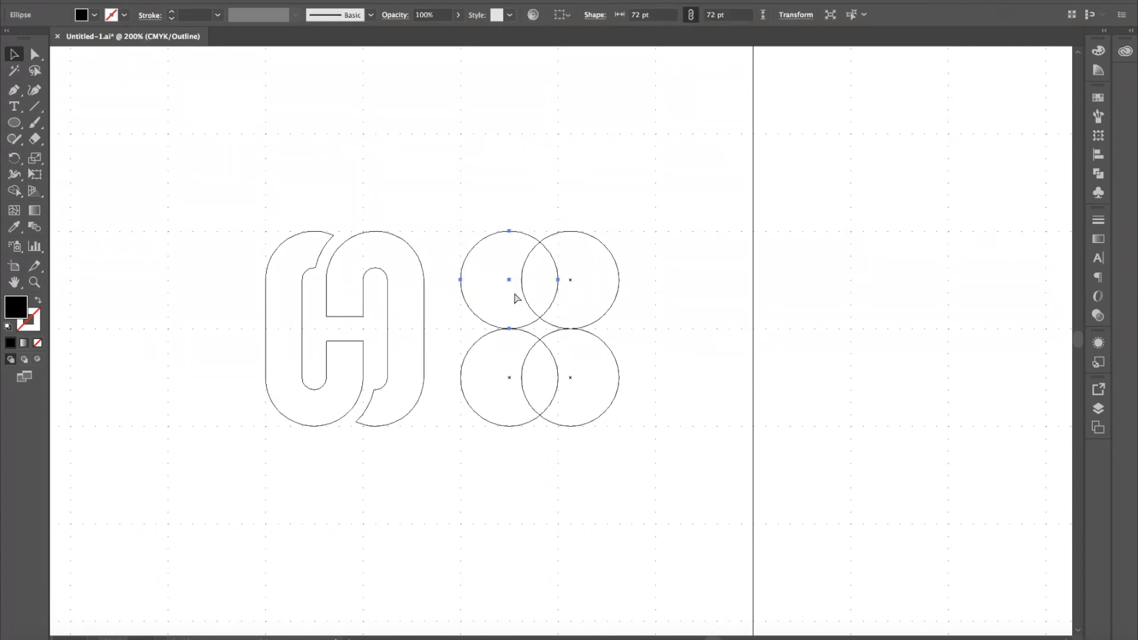
Add small concentric circles of about 18 pt inside the top-left and top-right circles.
{"action": "key", "text": "ctrl+shift+b"}
{"action": "left_click_drag", "start_coordinate": [557, 229], "coordinate": [522, 268]}
{"action": "left_click", "coordinate": [618, 284]}
{"action": "key", "text": "ctrl+shift+b"}
{"action": "left_click_drag", "start_coordinate": [619, 232], "coordinate": [597, 266]}
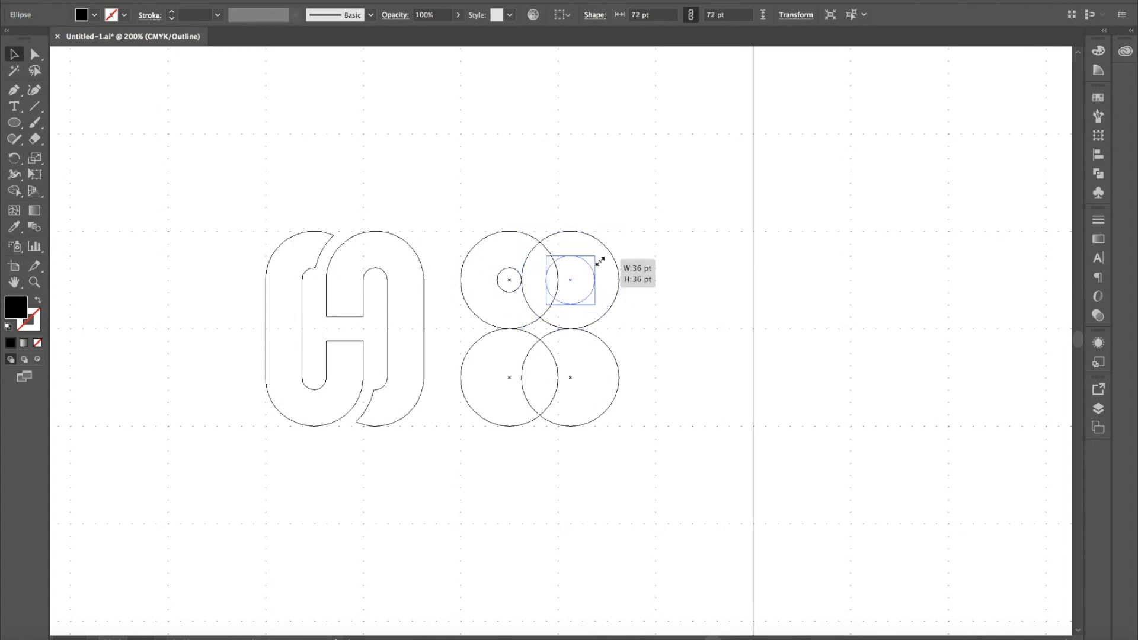
Add small concentric circles inside the bottom-right and bottom-left circles, then preview the fills.
{"action": "left_click_drag", "start_coordinate": [625, 350], "coordinate": [597, 382]}
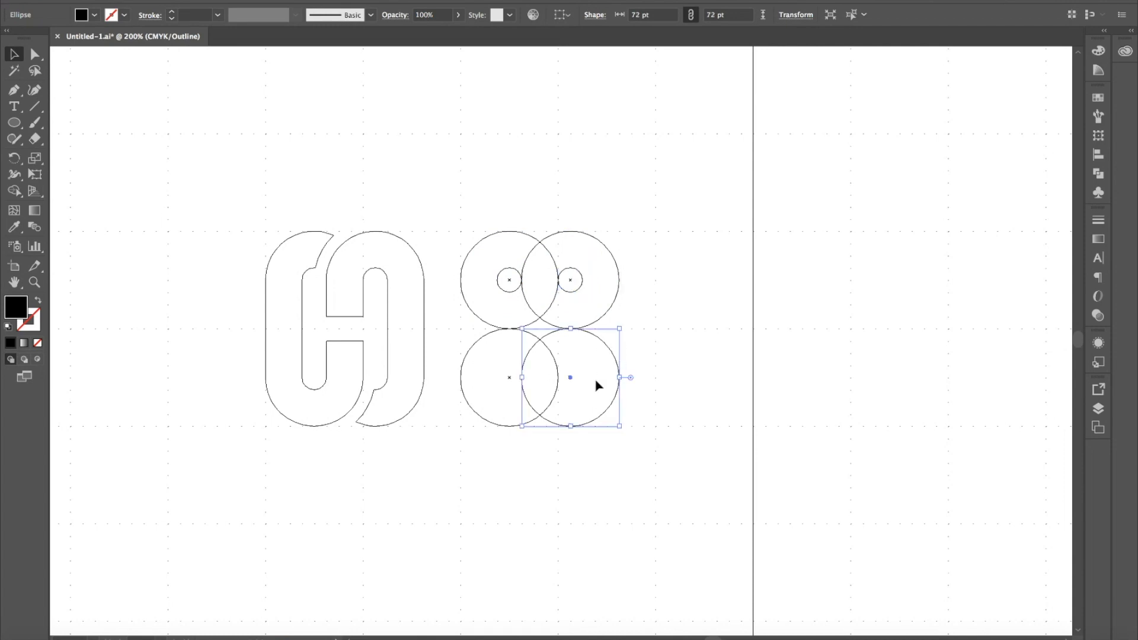
{"action": "key", "text": "ctrl+shift+b"}
{"action": "key", "text": "ctrl+shift+b"}
{"action": "left_click_drag", "start_coordinate": [619, 329], "coordinate": [597, 363]}
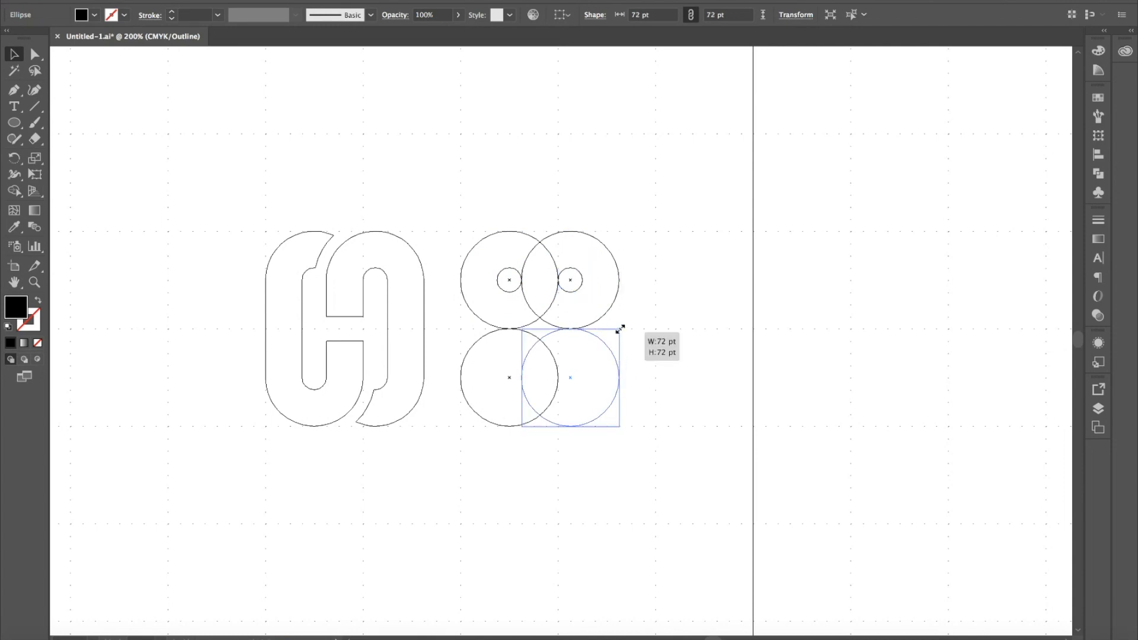
{"action": "left_click", "coordinate": [510, 384]}
{"action": "key", "text": "ctrl+shift+b"}
{"action": "key", "text": "ctrl+shift+b"}
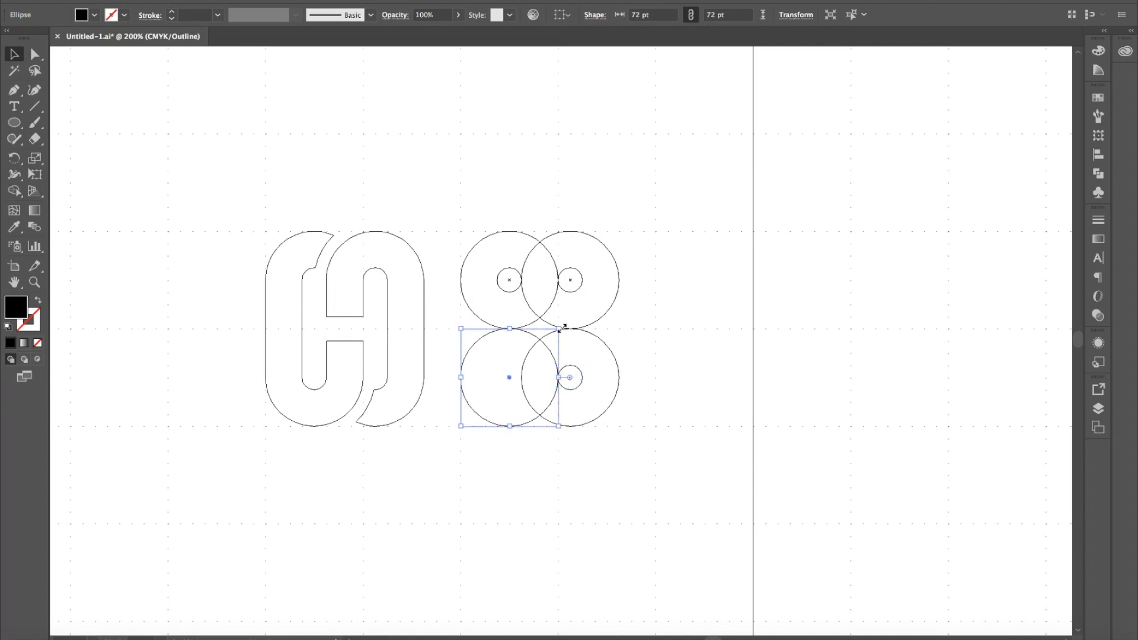
{"action": "left_click_drag", "start_coordinate": [558, 329], "coordinate": [529, 361]}
{"action": "left_click", "coordinate": [709, 367]}
{"action": "key", "text": "ctrl+y"}
{"action": "key", "text": "ctrl+y"}
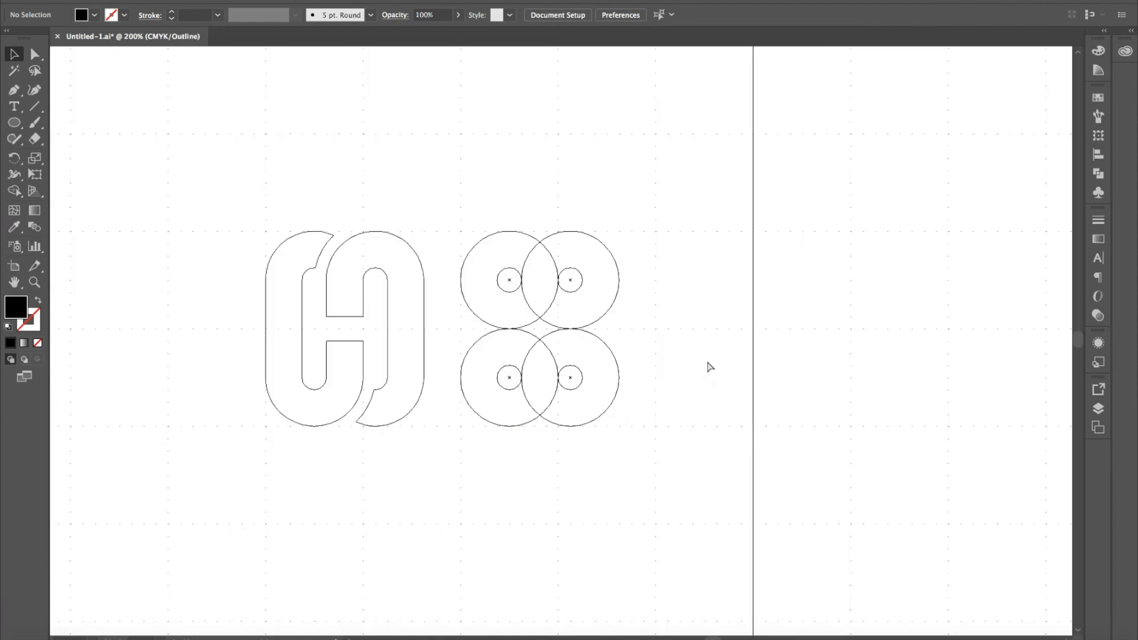
Draw a tall rectangle over the left circles and copy it to the right circles and the middle gap.
{"action": "left_click_drag", "start_coordinate": [14, 121], "coordinate": [53, 127]}
{"action": "left_click_drag", "start_coordinate": [460, 279], "coordinate": [496, 377]}
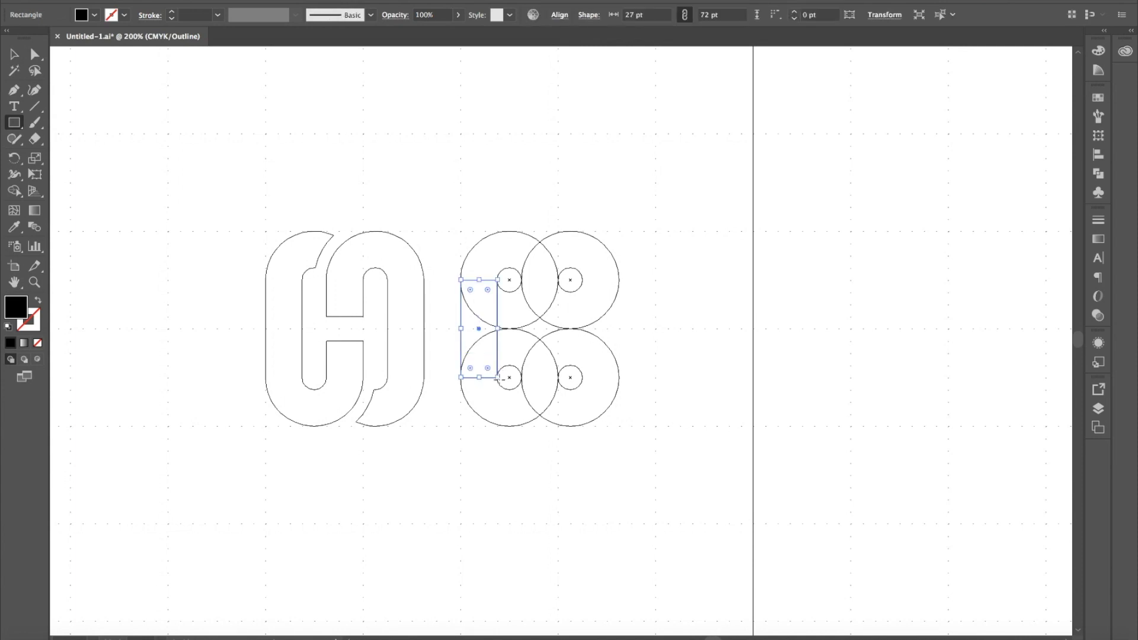
{"action": "key", "text": "v"}
{"action": "left_click_drag", "start_coordinate": [483, 330], "coordinate": [605, 332]}
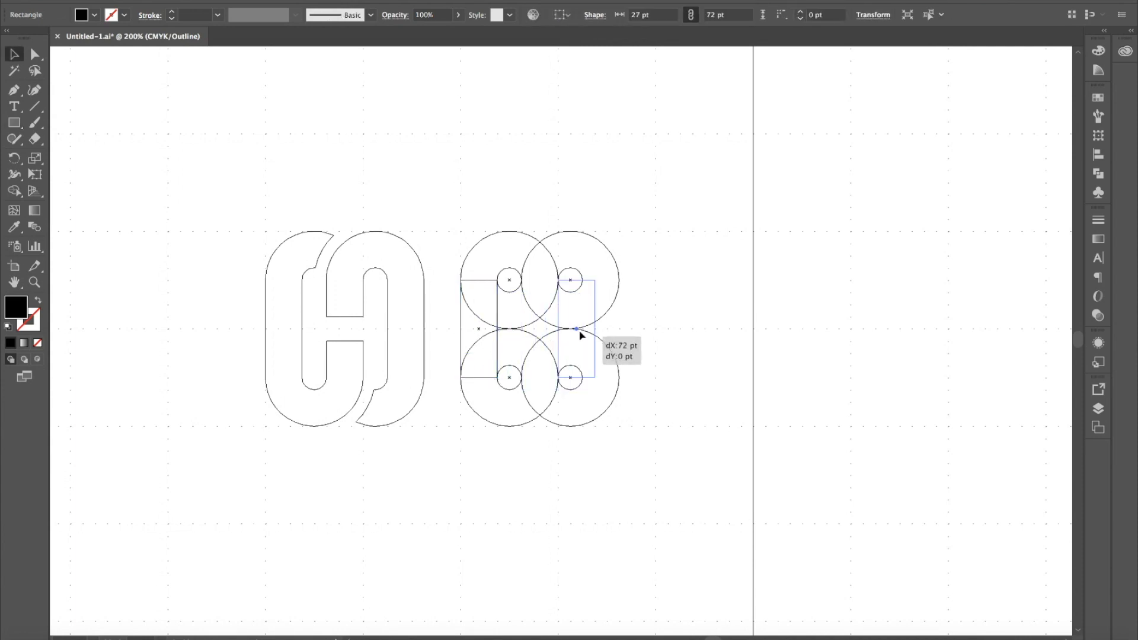
{"action": "left_click", "coordinate": [686, 353]}
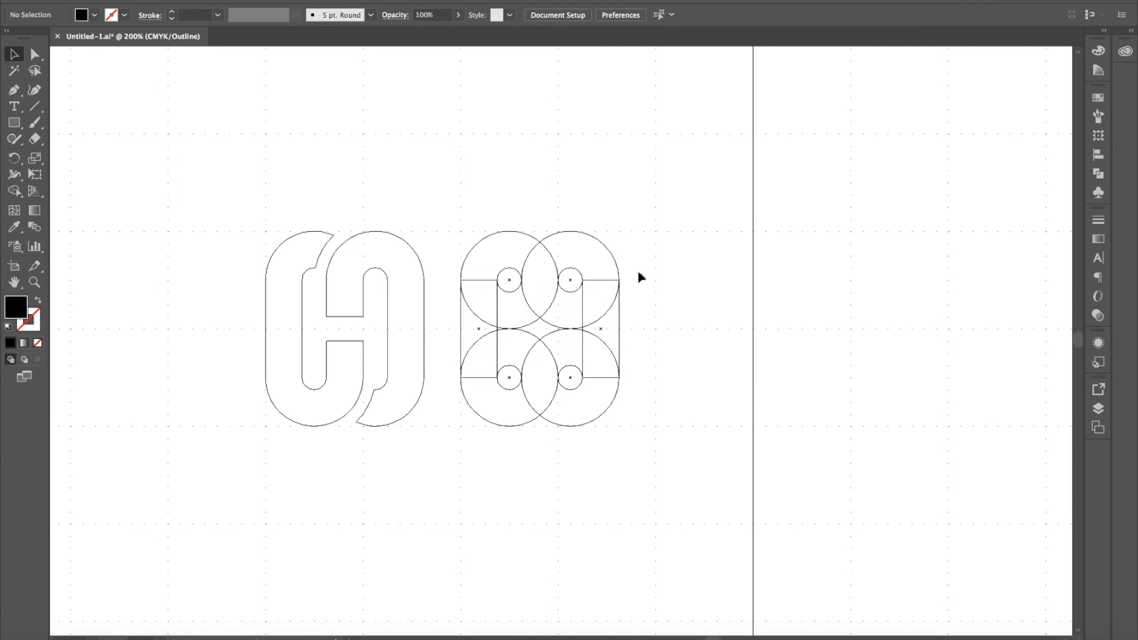
{"action": "left_click", "coordinate": [602, 329]}
{"action": "left_click_drag", "start_coordinate": [602, 329], "coordinate": [541, 329]}
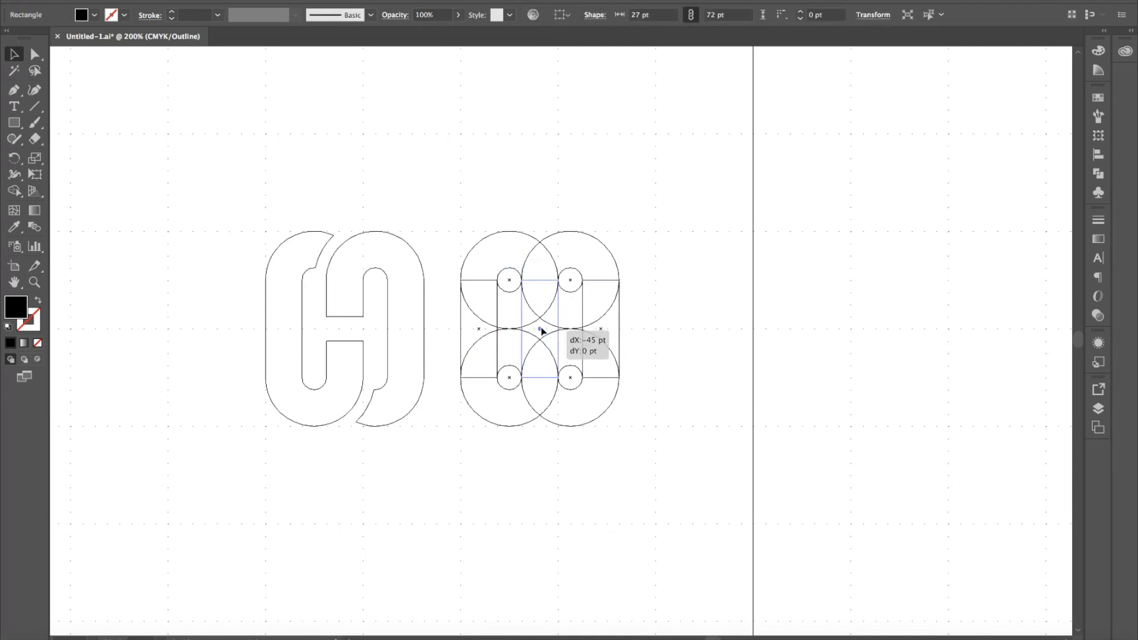
{"action": "left_click", "coordinate": [638, 327]}
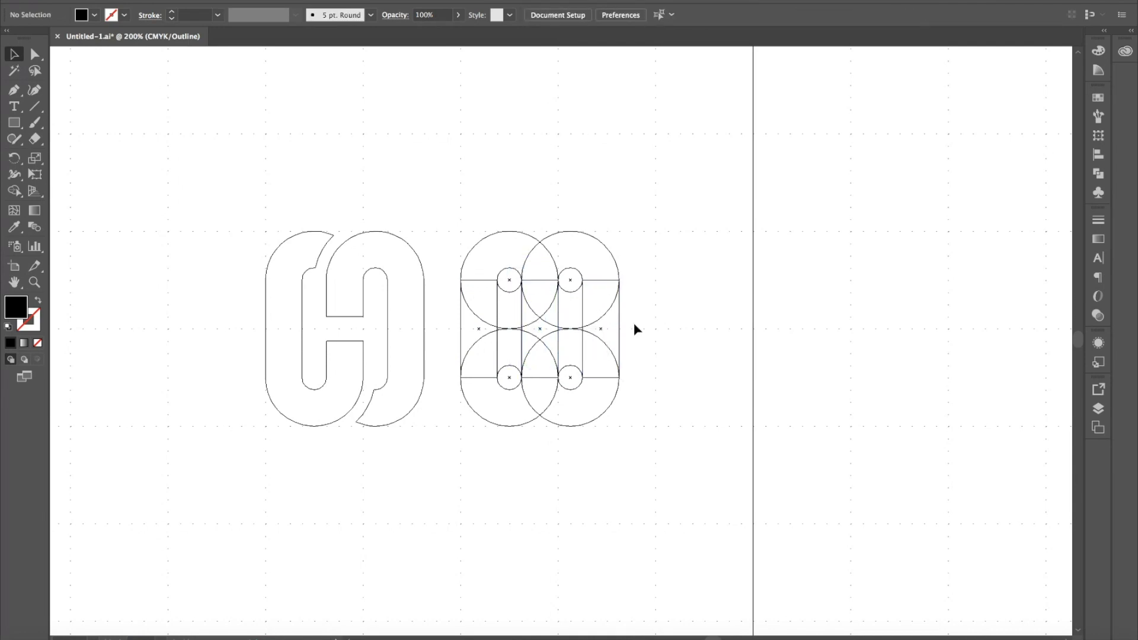
Draw a narrow 18 pt stem over the left circles and copy it over the right circles.
{"action": "left_click", "coordinate": [14, 124]}
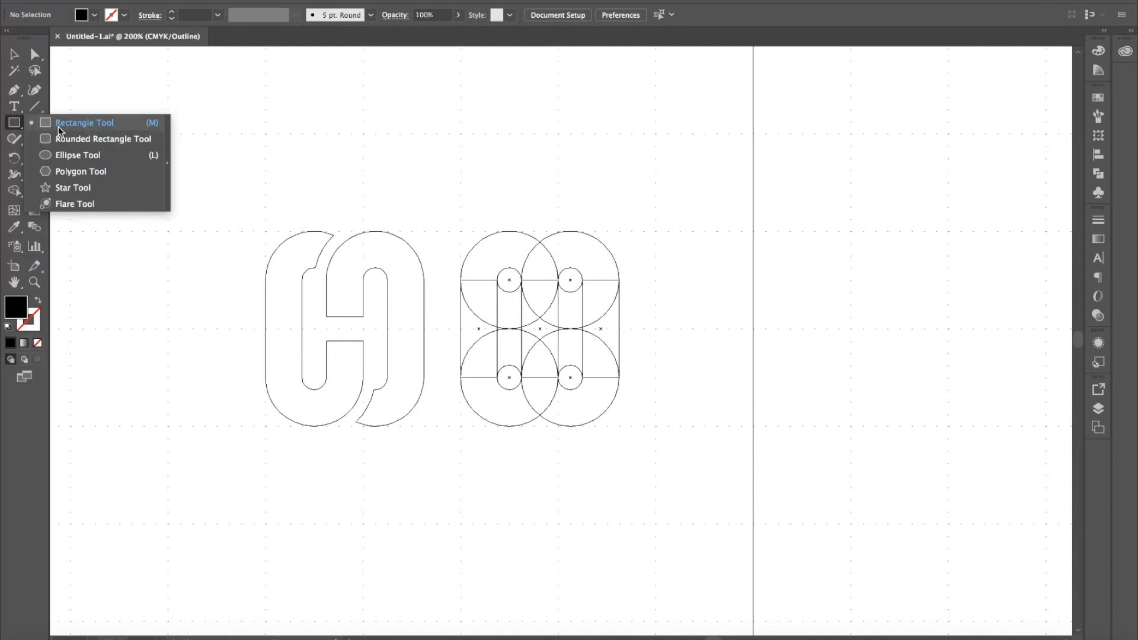
{"action": "left_click", "coordinate": [58, 125]}
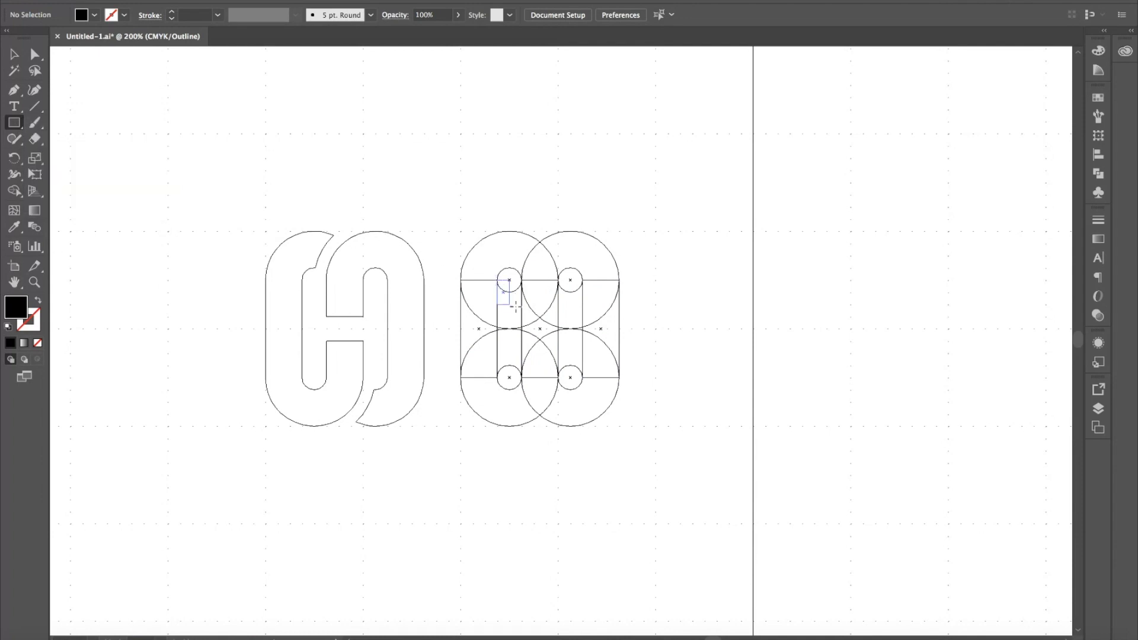
{"action": "left_click_drag", "start_coordinate": [496, 279], "coordinate": [523, 378]}
{"action": "key", "text": "v"}
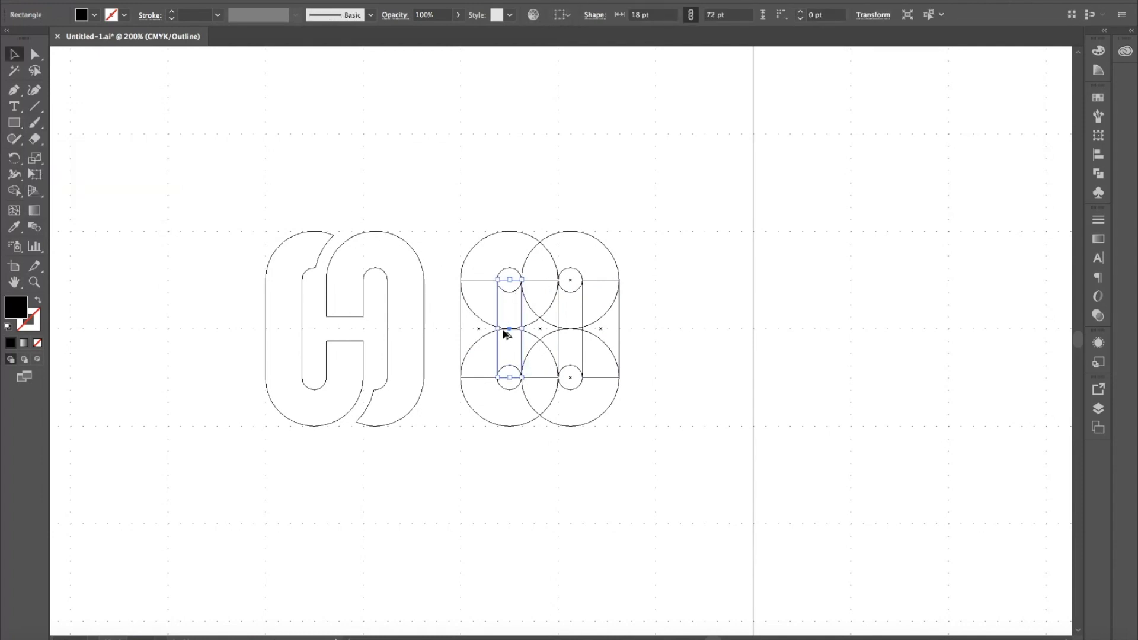
{"action": "left_click_drag", "start_coordinate": [509, 330], "coordinate": [574, 332]}
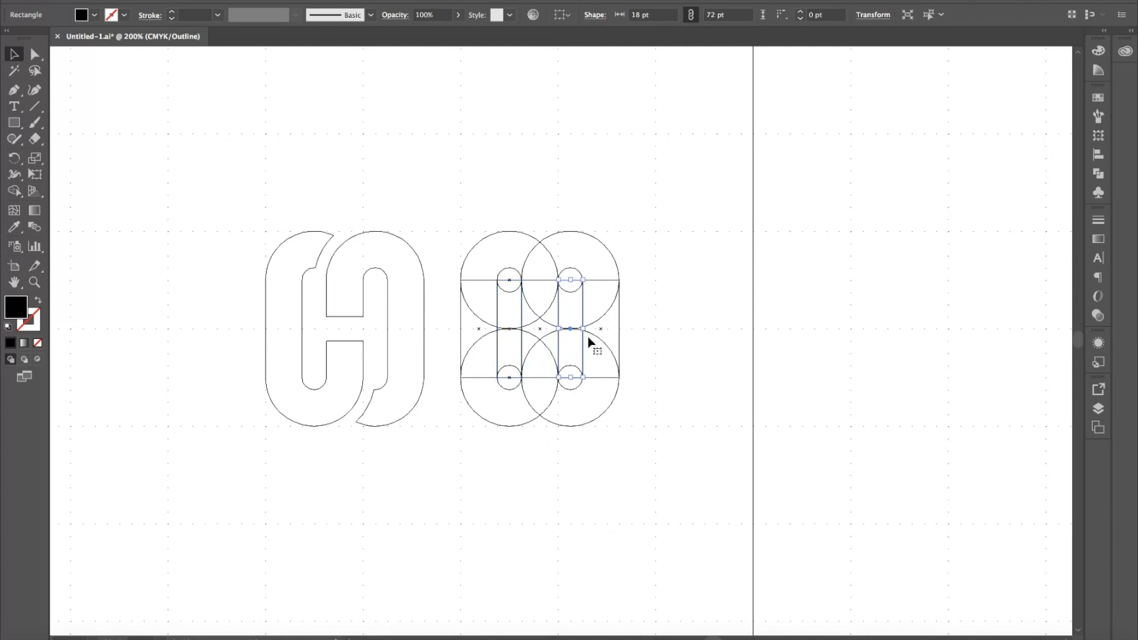
Rotate the stem copy 90° and move it into the middle as the crossbar.
{"action": "key", "text": "a"}
{"action": "key", "text": "v"}
{"action": "left_click_drag", "start_coordinate": [589, 277], "coordinate": [630, 339]}
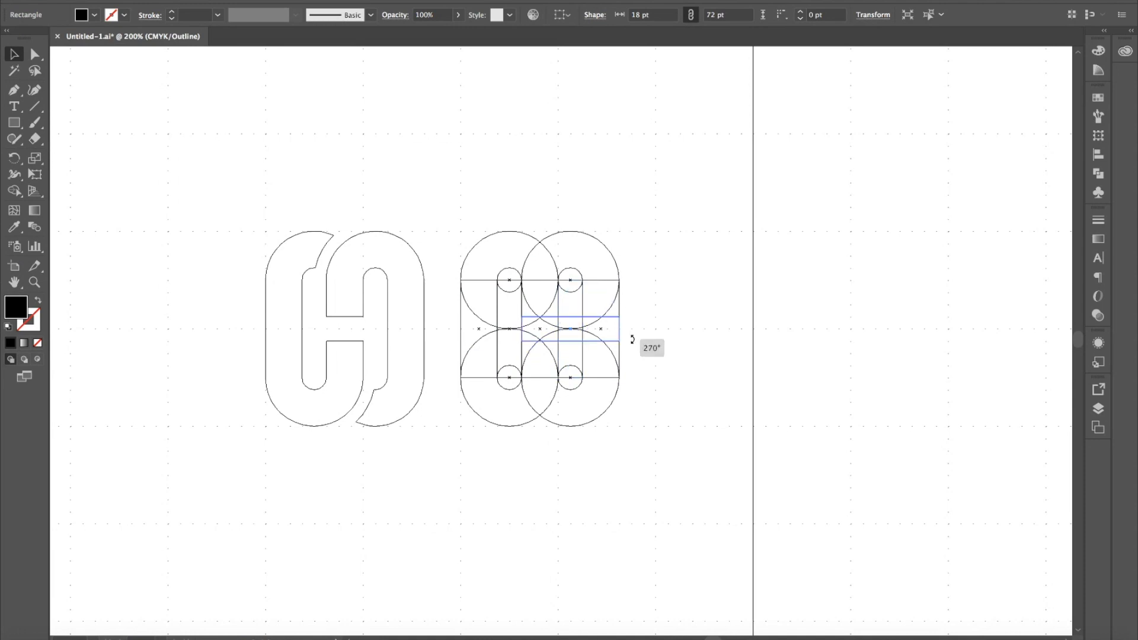
{"action": "left_click", "coordinate": [521, 331]}
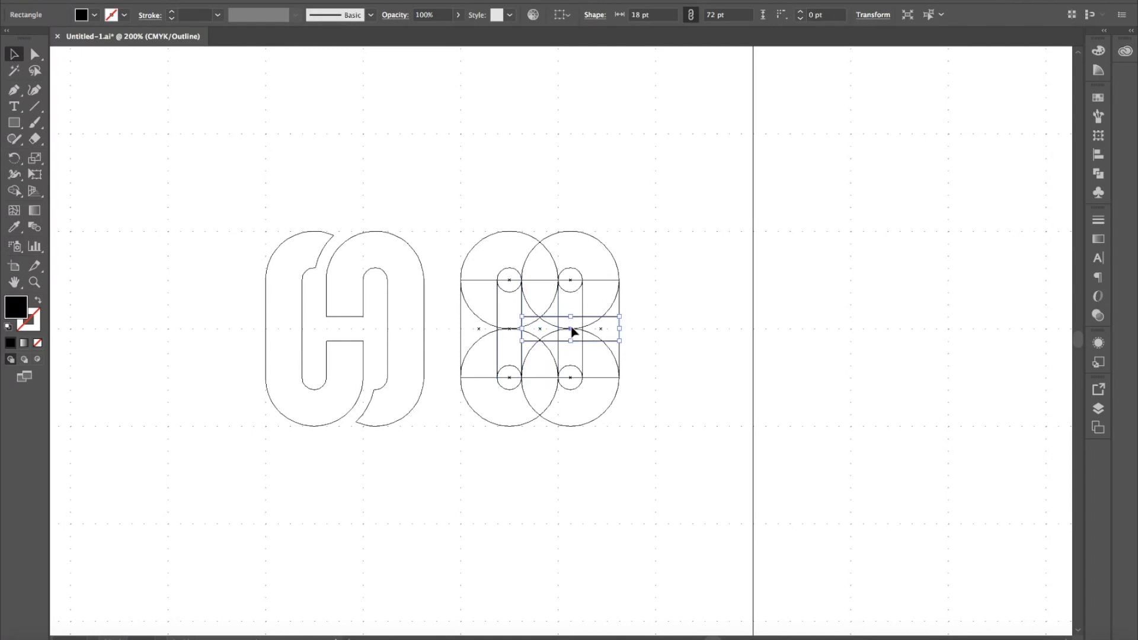
{"action": "mouse_move", "coordinate": [573, 331]}
{"action": "left_mouse_down"}
{"action": "mouse_move", "coordinate": [591, 335]}
{"action": "mouse_move", "coordinate": [583, 330]}
{"action": "left_mouse_up"}
{"action": "left_click", "coordinate": [655, 344]}
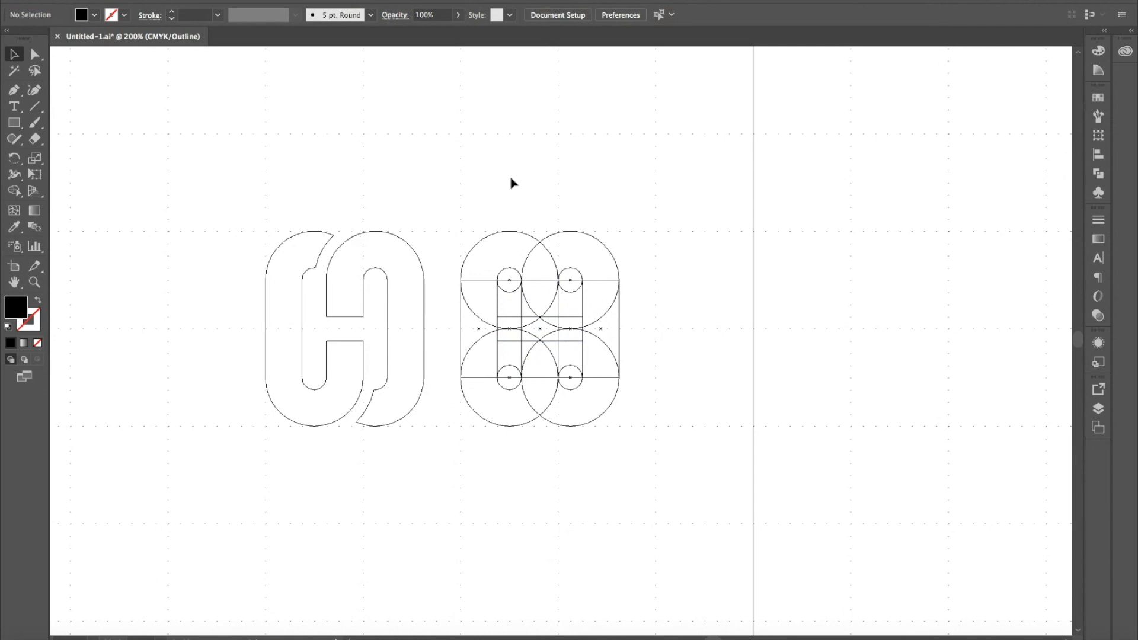
Paste copies of the top-right and lower-left circles in front, enlarge both to 90 pt, then select all shapes.
{"action": "left_click", "coordinate": [579, 240]}
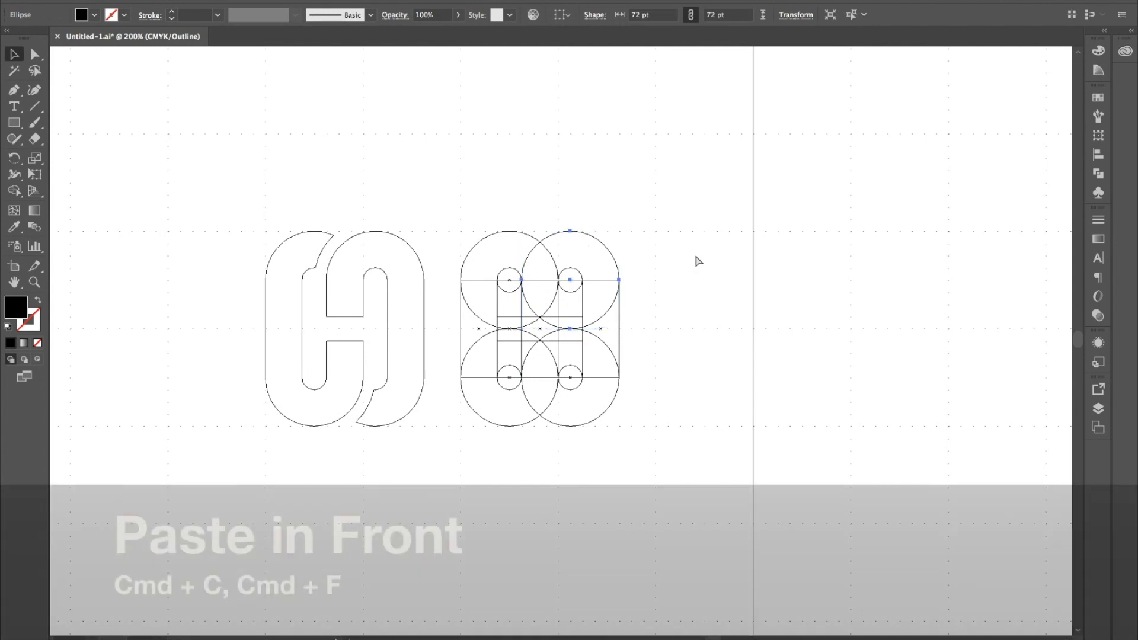
{"action": "key", "text": "super+c"}
{"action": "key", "text": "super+f"}
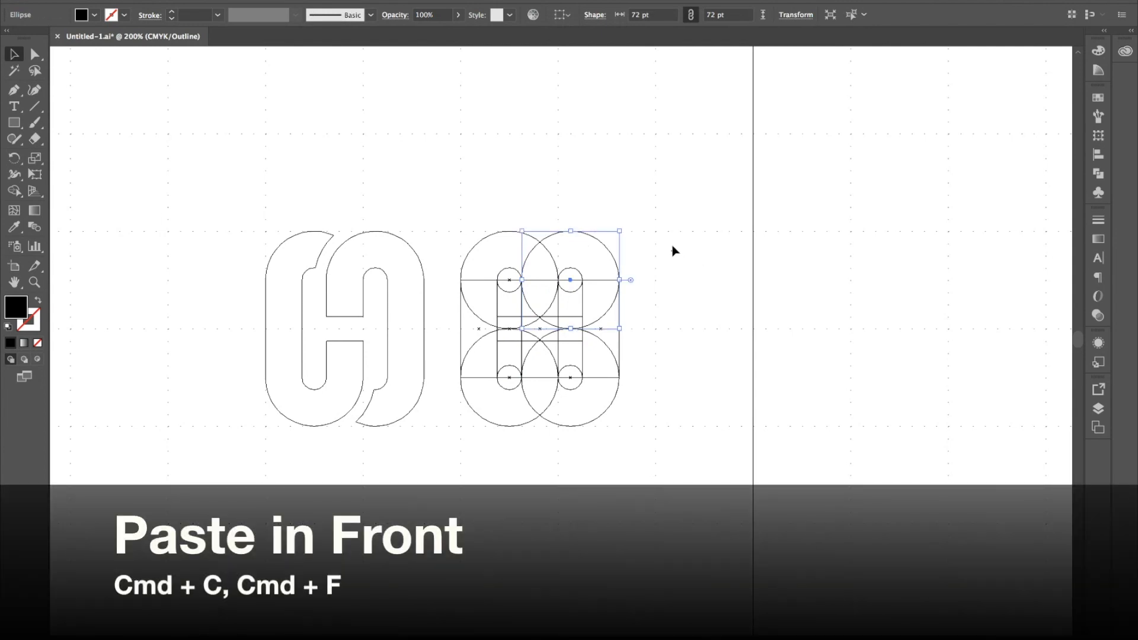
{"action": "left_click_drag", "start_coordinate": [619, 231], "coordinate": [628, 220]}
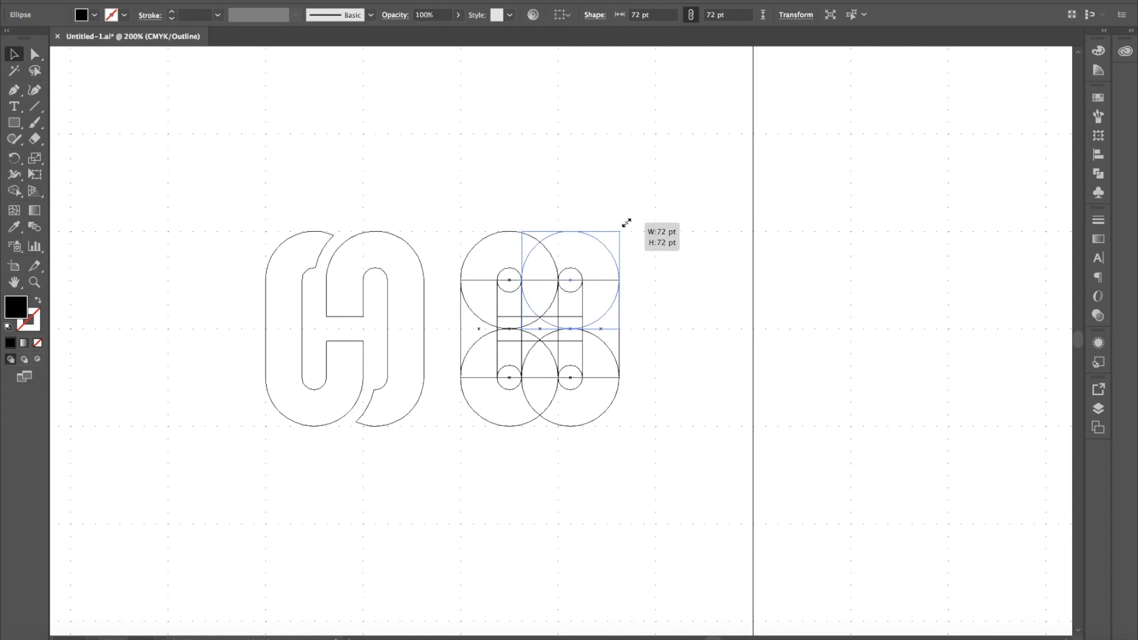
{"action": "left_click", "coordinate": [663, 467]}
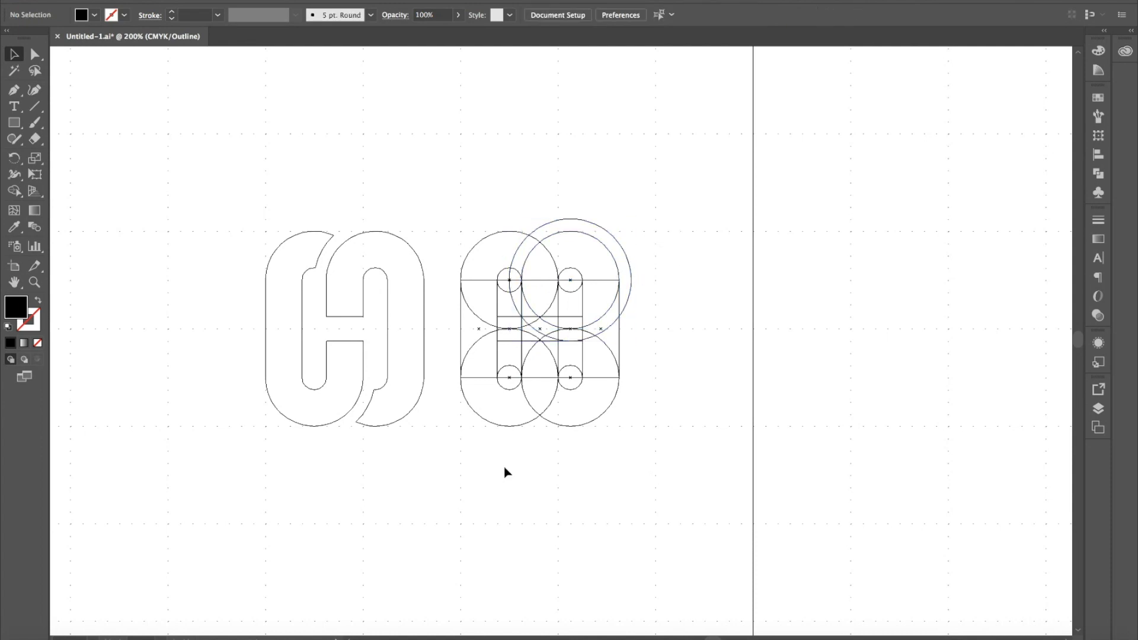
{"action": "mouse_move", "coordinate": [505, 468]}
{"action": "left_mouse_down"}
{"action": "mouse_move", "coordinate": [512, 416]}
{"action": "mouse_move", "coordinate": [573, 438]}
{"action": "left_mouse_up"}
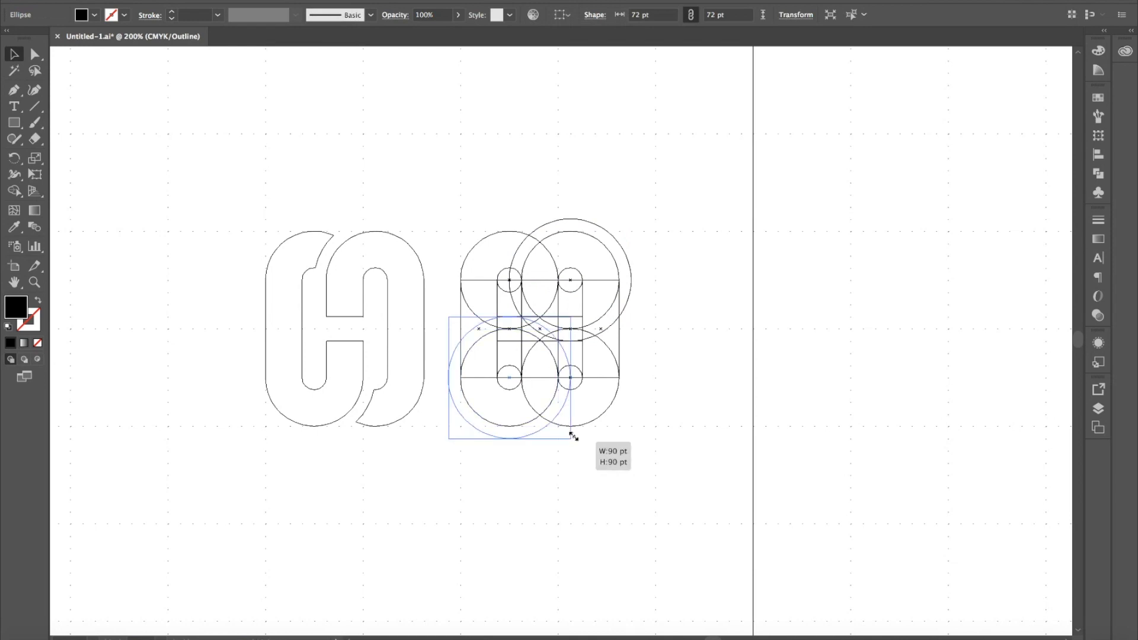
{"action": "left_click", "coordinate": [619, 500]}
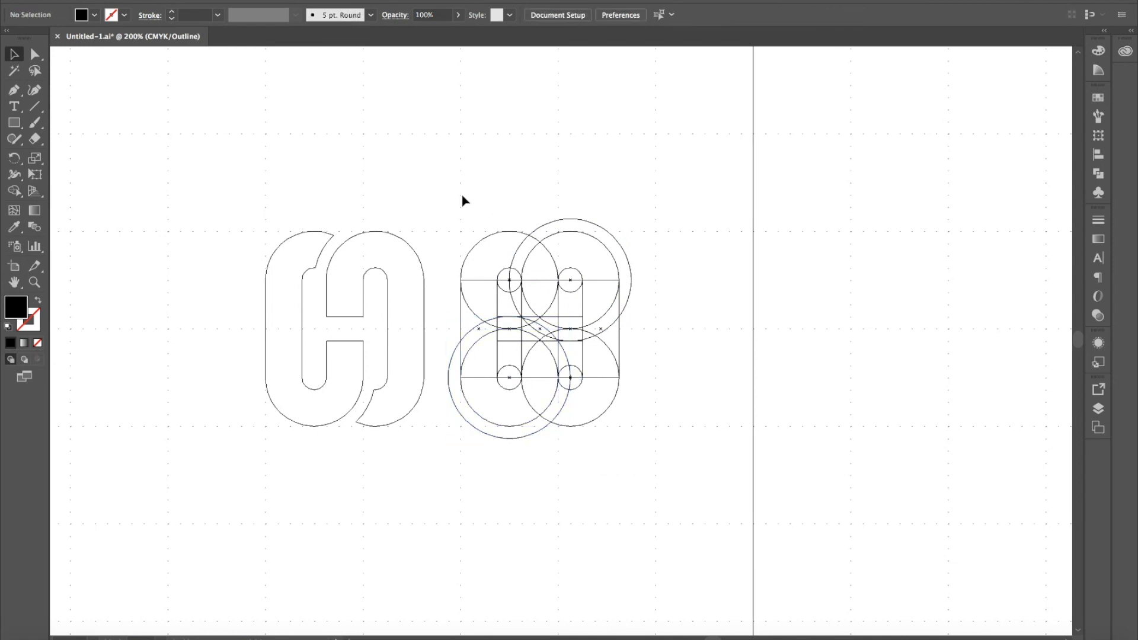
{"action": "left_click_drag", "start_coordinate": [462, 202], "coordinate": [669, 436]}
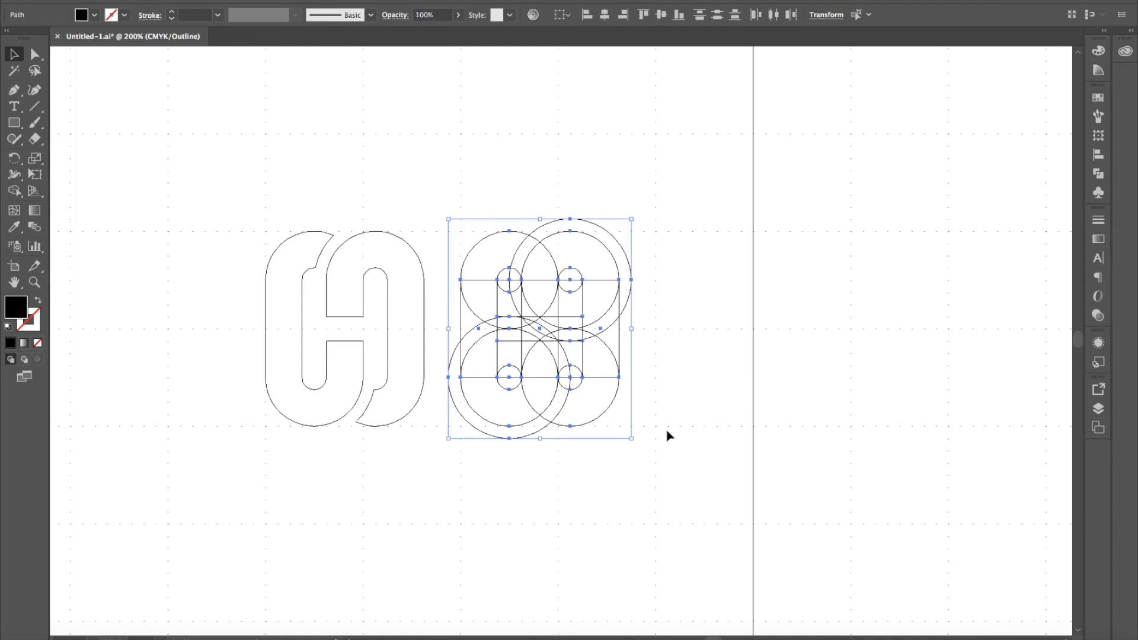
Apply Pathfinder Divide to the selected shapes, then undo it.
{"action": "left_click", "coordinate": [1100, 176]}
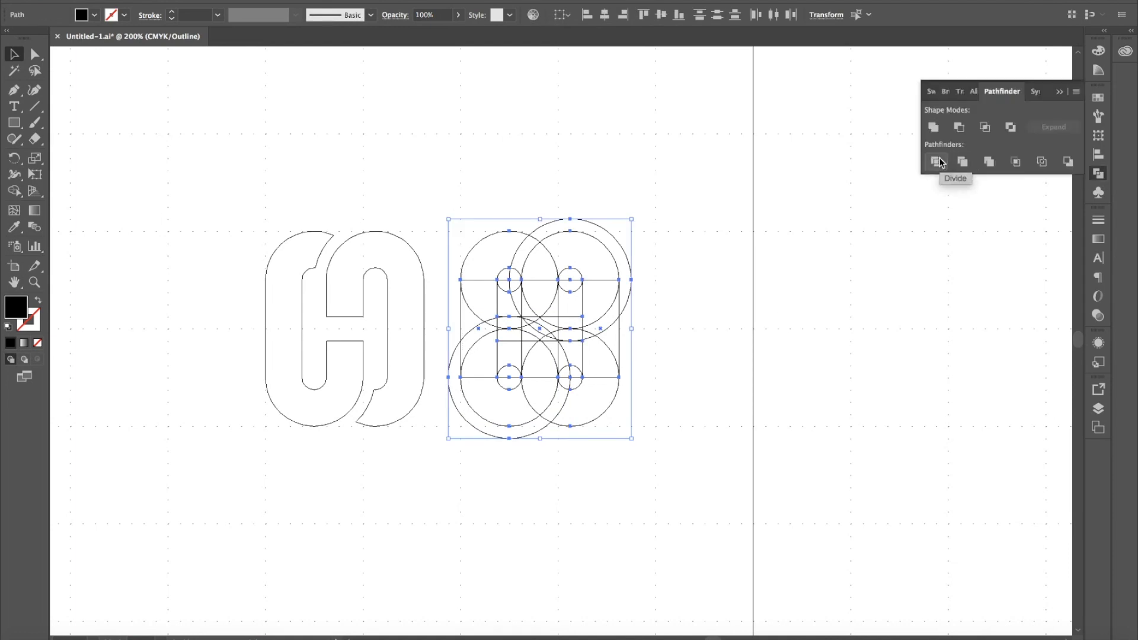
{"action": "left_click", "coordinate": [937, 162]}
{"action": "key", "text": "ctrl+y"}
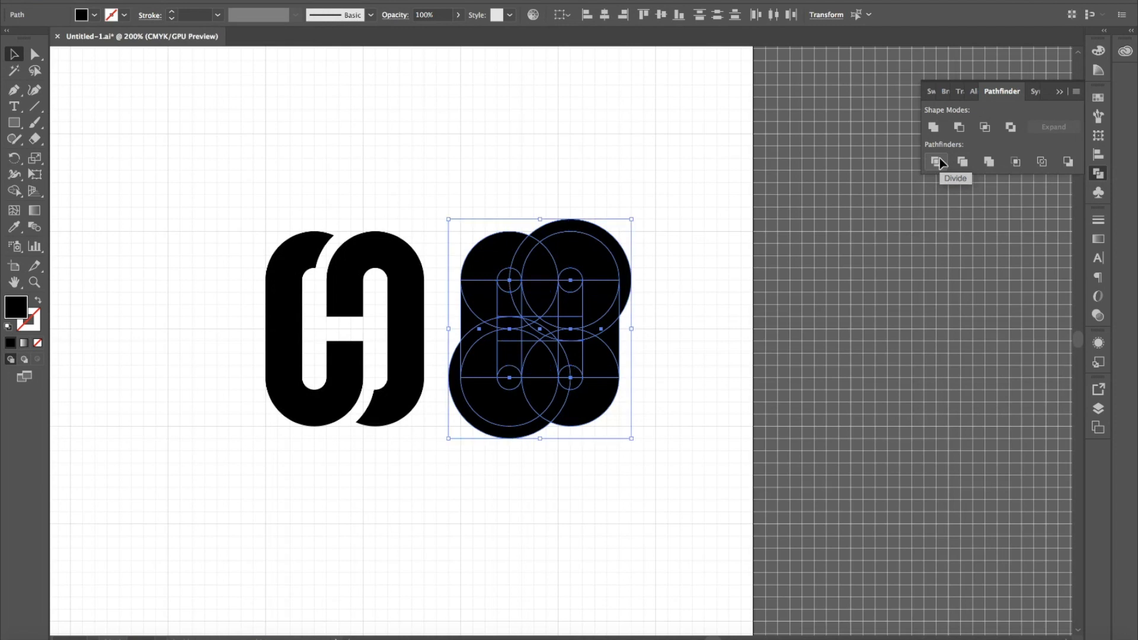
{"action": "left_click", "coordinate": [935, 164]}
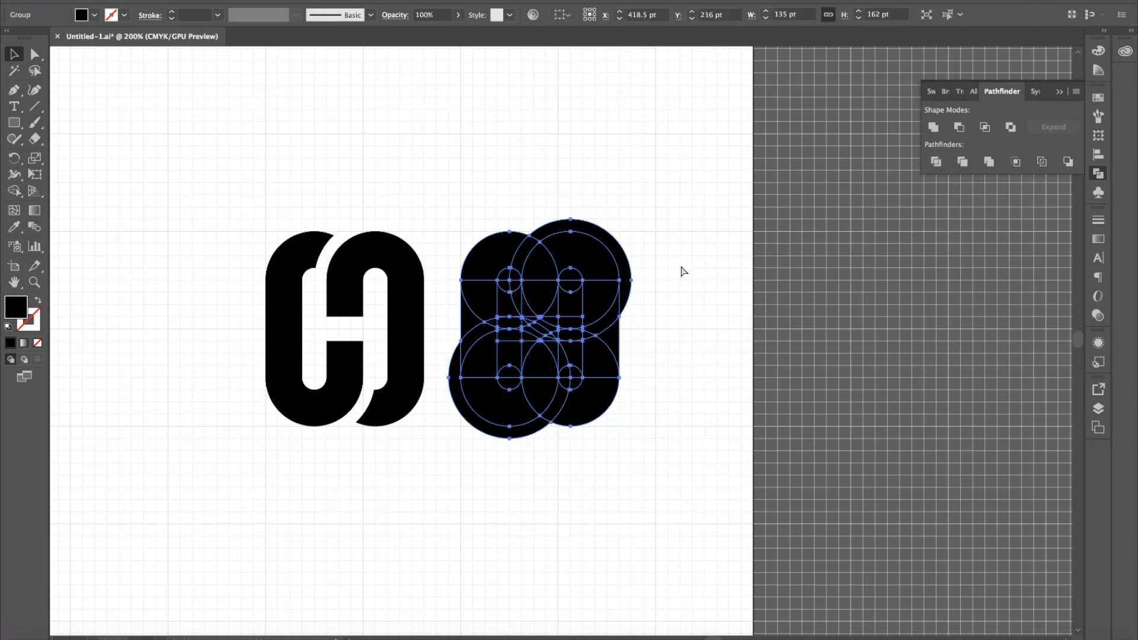
{"action": "key", "text": "ctrl+z"}
Enable Remove Redundant Points in Pathfinder Options and divide the shapes again.
{"action": "left_click", "coordinate": [1077, 92]}
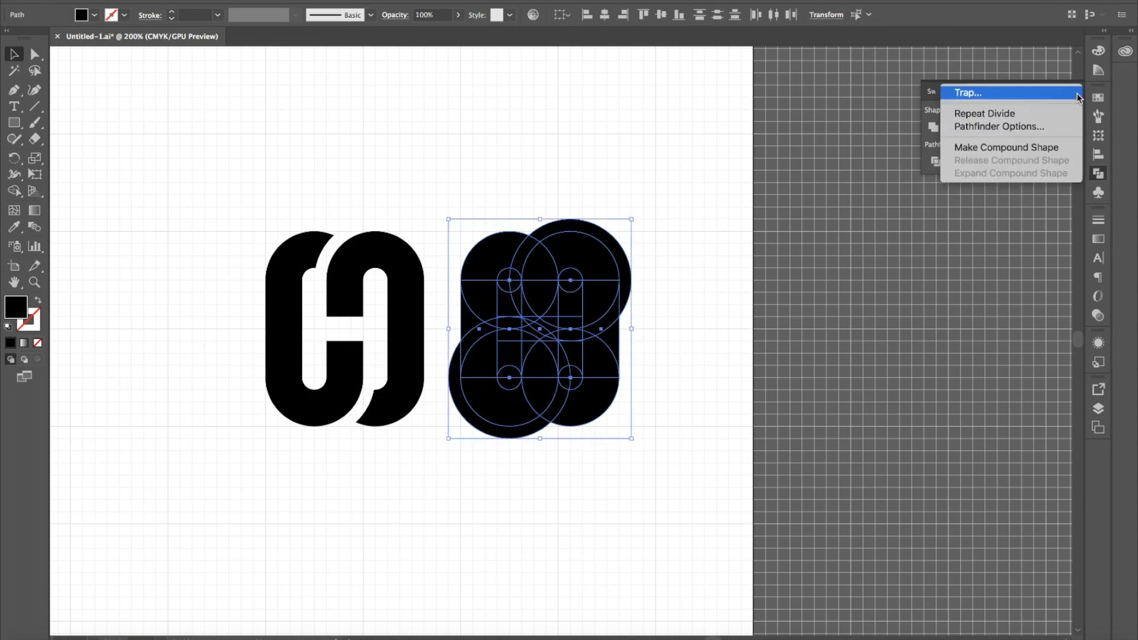
{"action": "left_click", "coordinate": [1000, 126]}
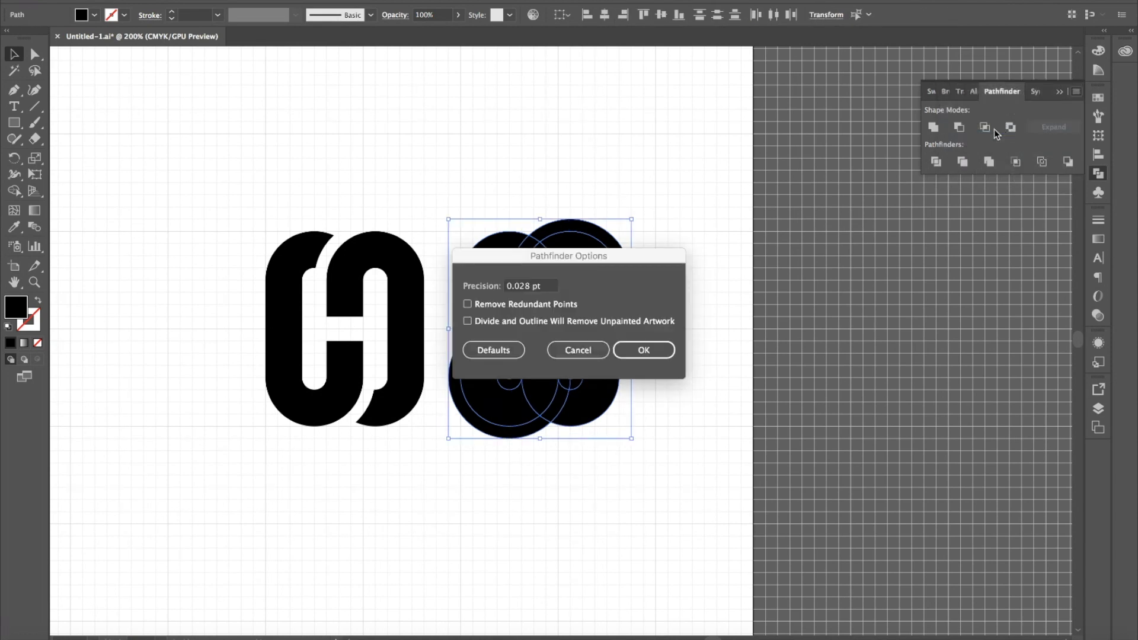
{"action": "left_click", "coordinate": [525, 306]}
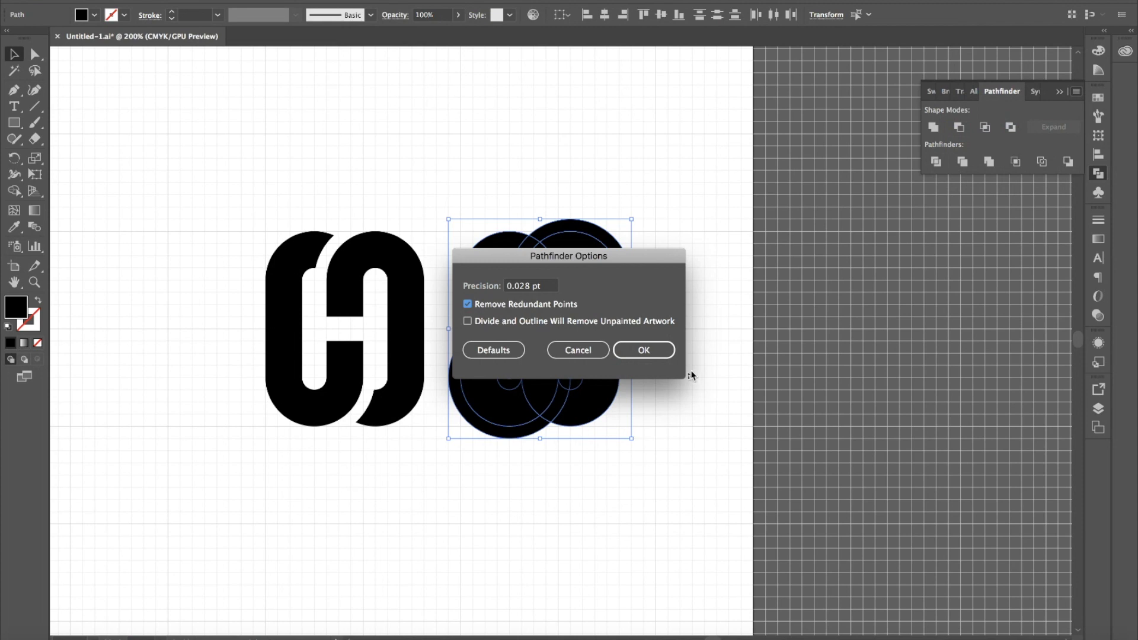
{"action": "left_click", "coordinate": [657, 351]}
{"action": "left_click", "coordinate": [936, 161]}
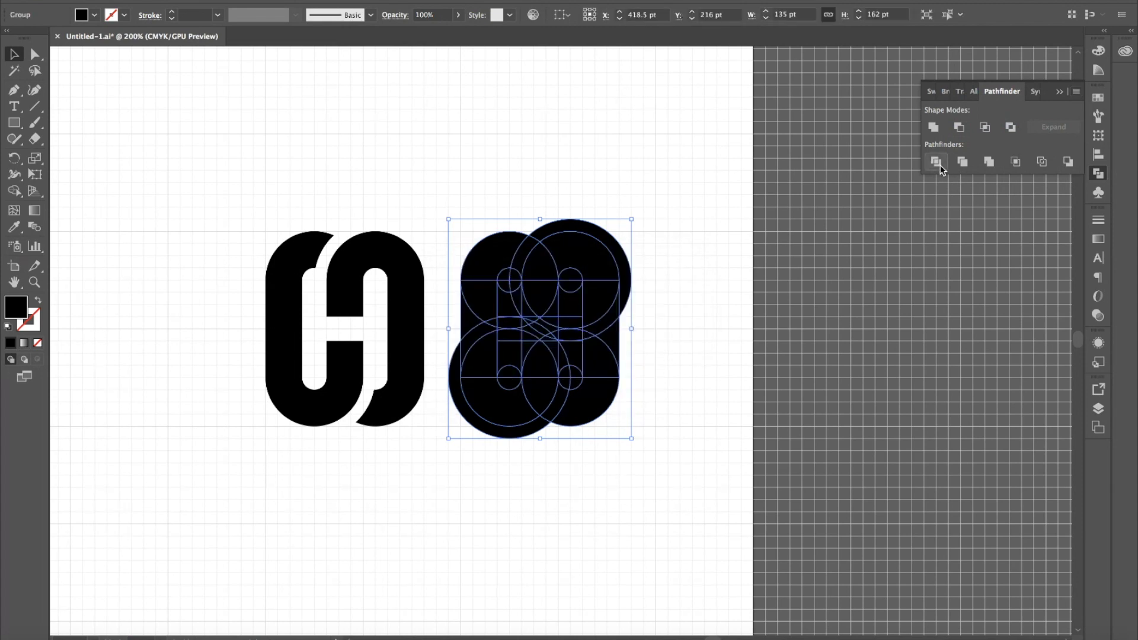
{"action": "left_click", "coordinate": [731, 250]}
{"action": "left_click", "coordinate": [589, 280]}
{"action": "key", "text": "a"}
{"action": "left_click", "coordinate": [616, 212]}
Zoom in on the divided construction in Outline view and inspect its arcs and stem paths.
{"action": "key", "text": "ctrl+y"}
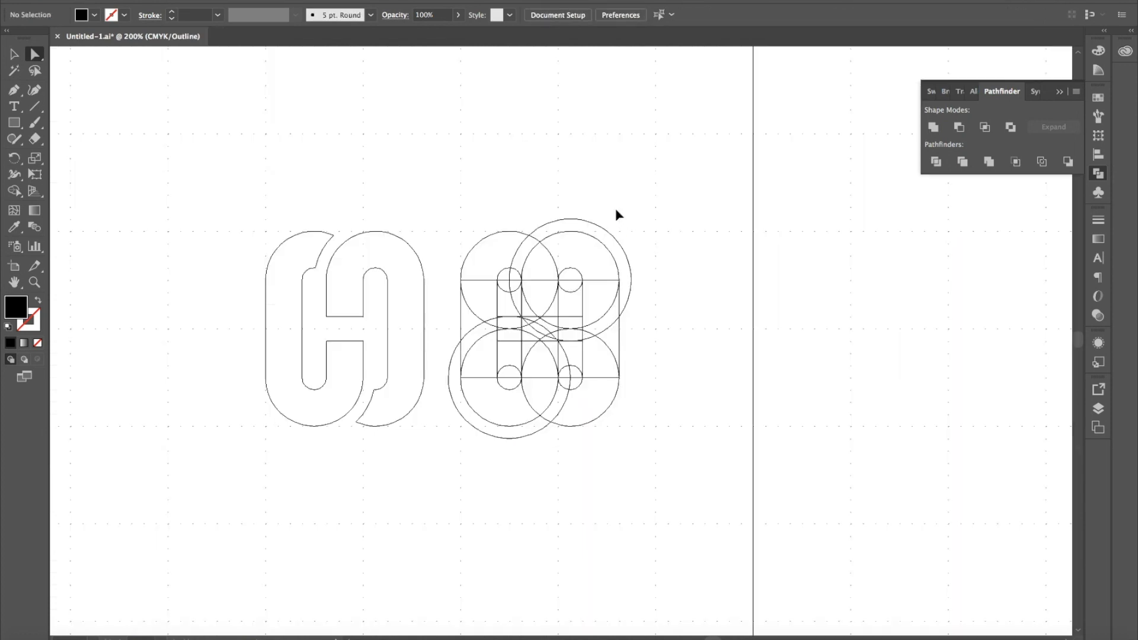
{"action": "left_click", "coordinate": [599, 232]}
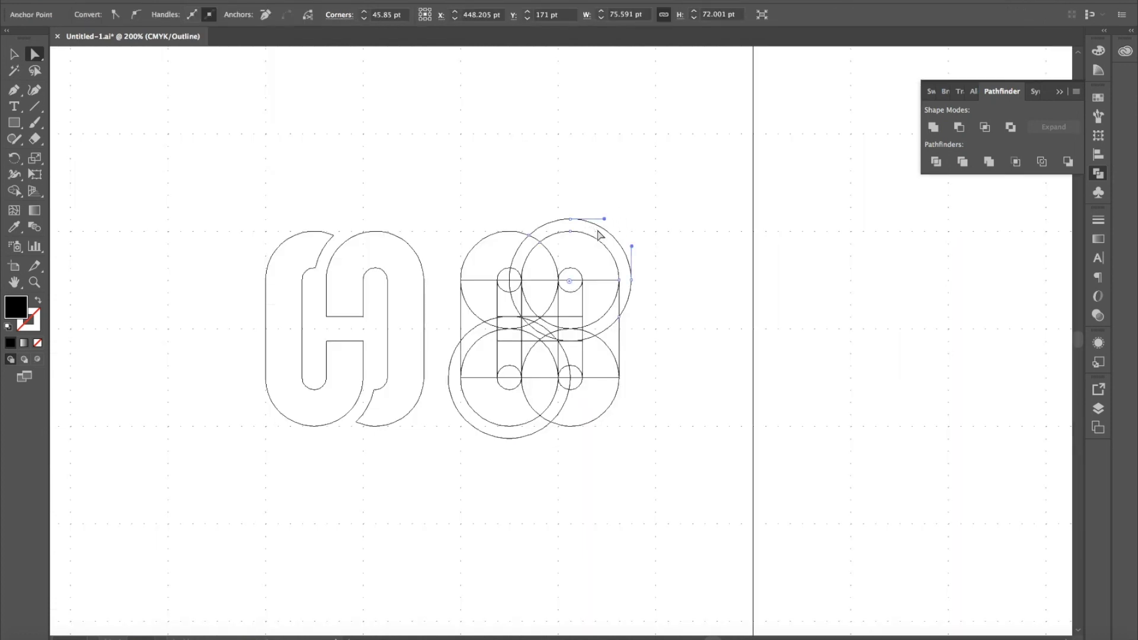
{"action": "left_click", "coordinate": [599, 234]}
{"action": "left_click", "coordinate": [600, 234]}
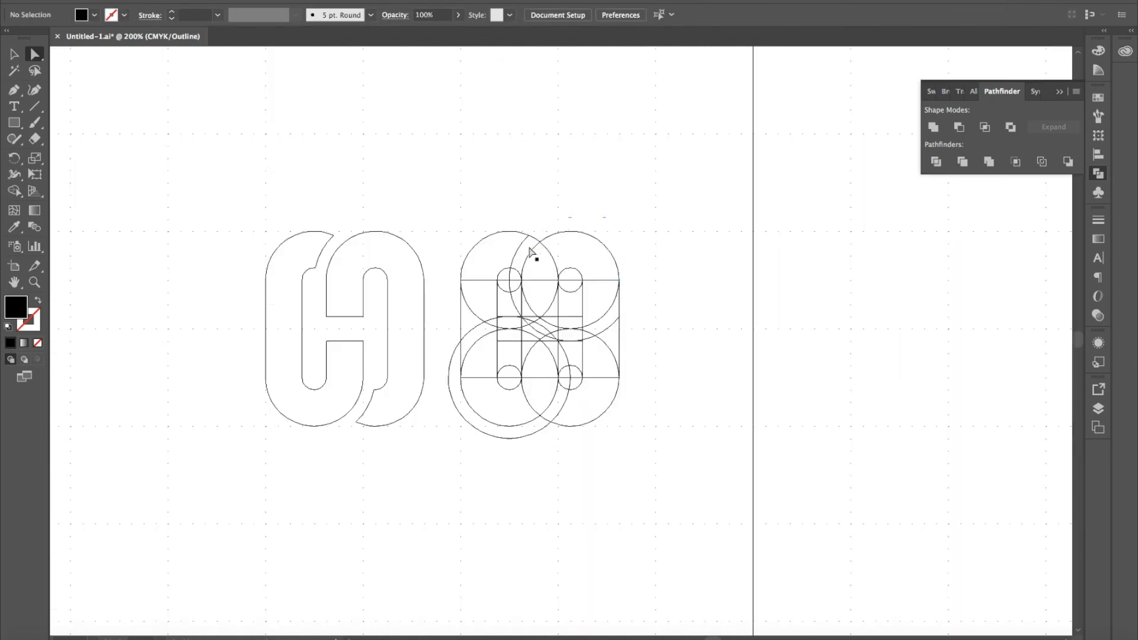
{"action": "key", "text": "ctrl+plus"}
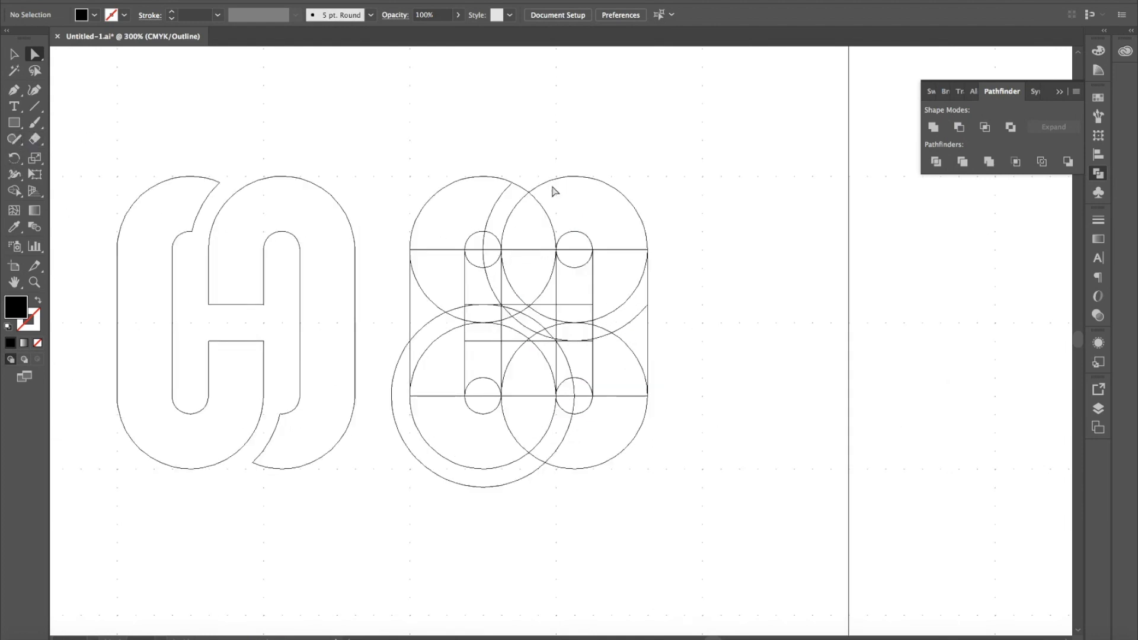
{"action": "left_click_drag", "start_coordinate": [380, 136], "coordinate": [711, 515]}
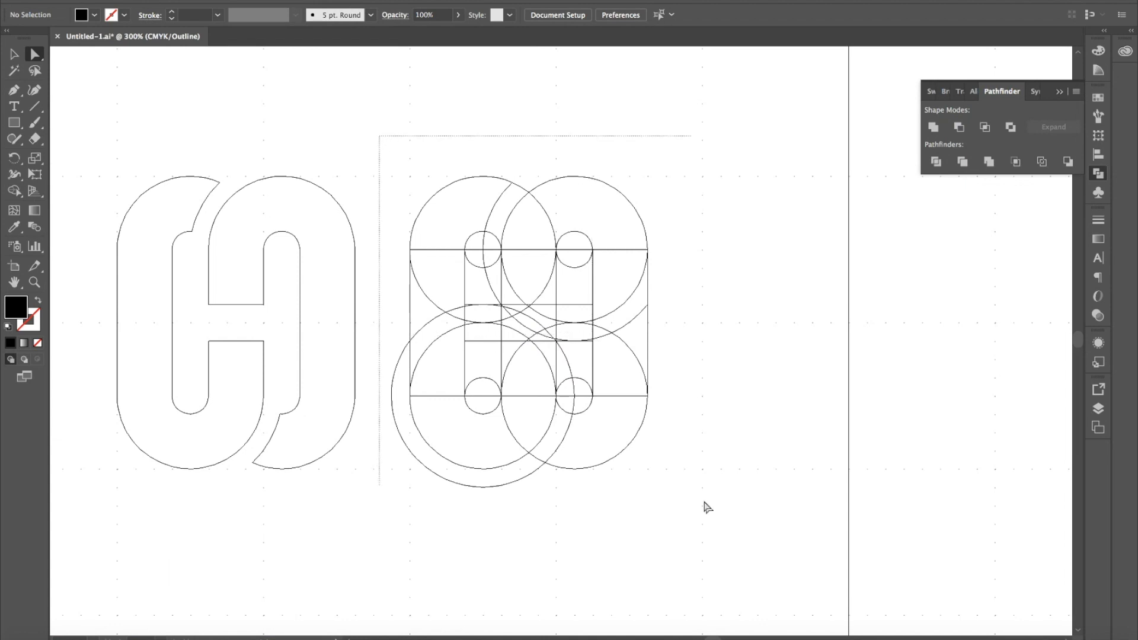
{"action": "key", "text": "shift+m"}
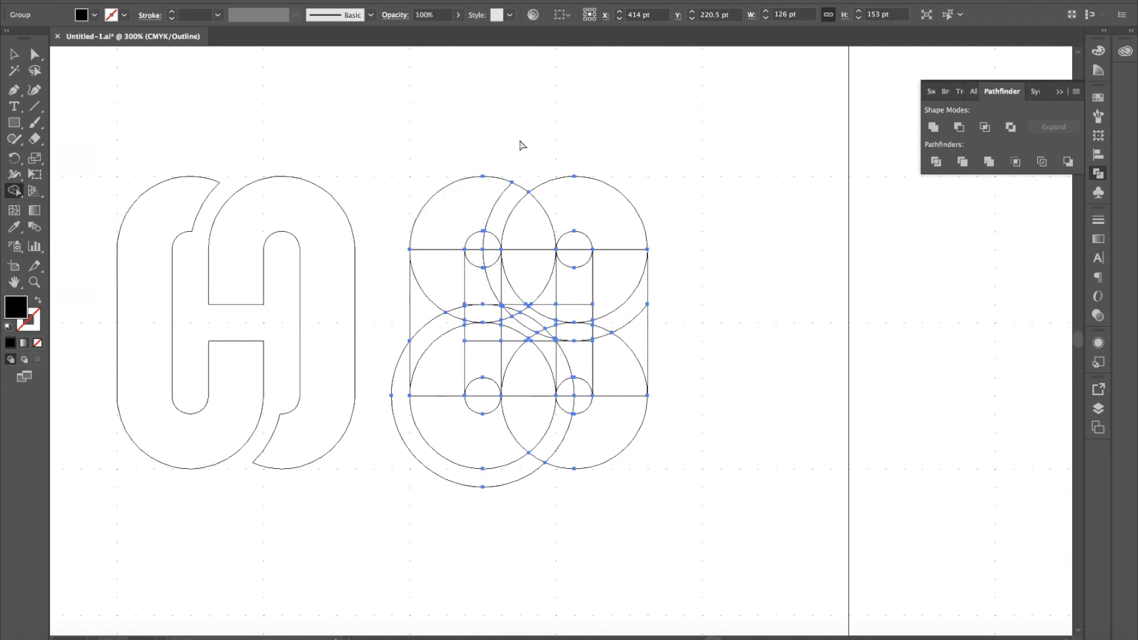
{"action": "key", "text": "a"}
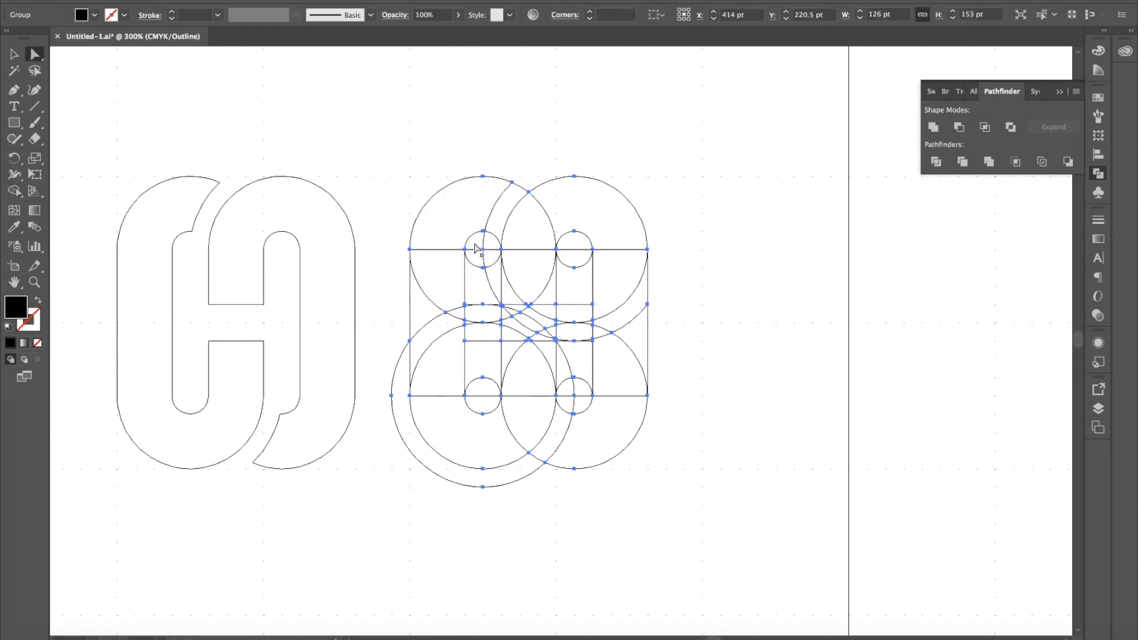
{"action": "left_click_drag", "start_coordinate": [474, 243], "coordinate": [496, 407]}
{"action": "left_click", "coordinate": [495, 406]}
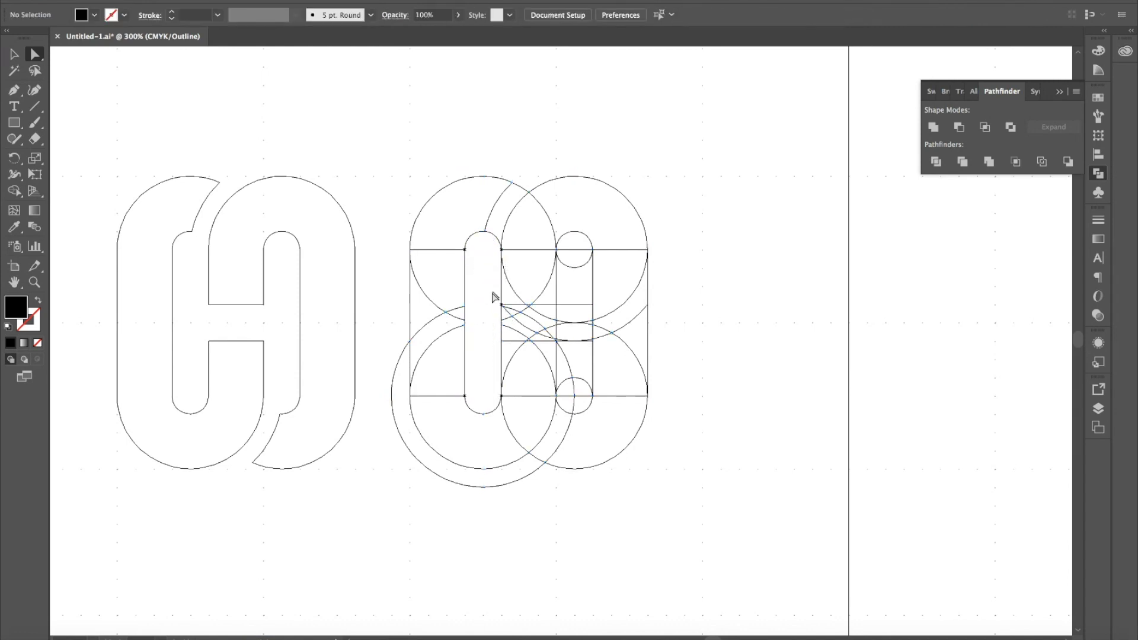
Delete the crossing curves inside the crossbar and the right stem.
{"action": "left_click_drag", "start_coordinate": [495, 309], "coordinate": [582, 340]}
{"action": "key", "text": "Delete"}
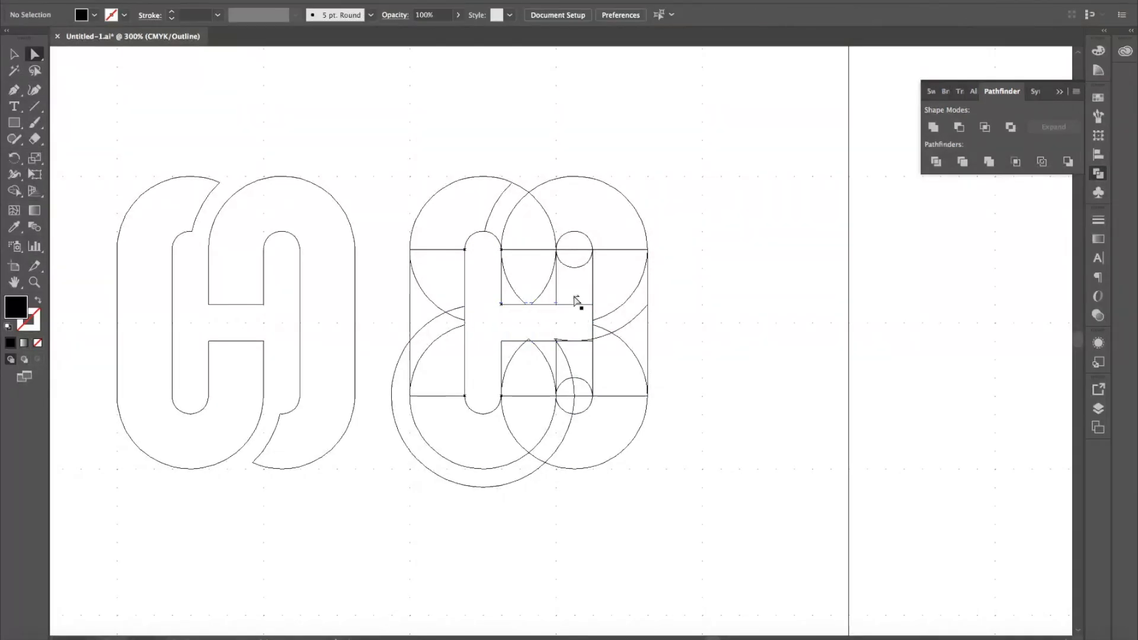
{"action": "left_click_drag", "start_coordinate": [570, 242], "coordinate": [584, 403]}
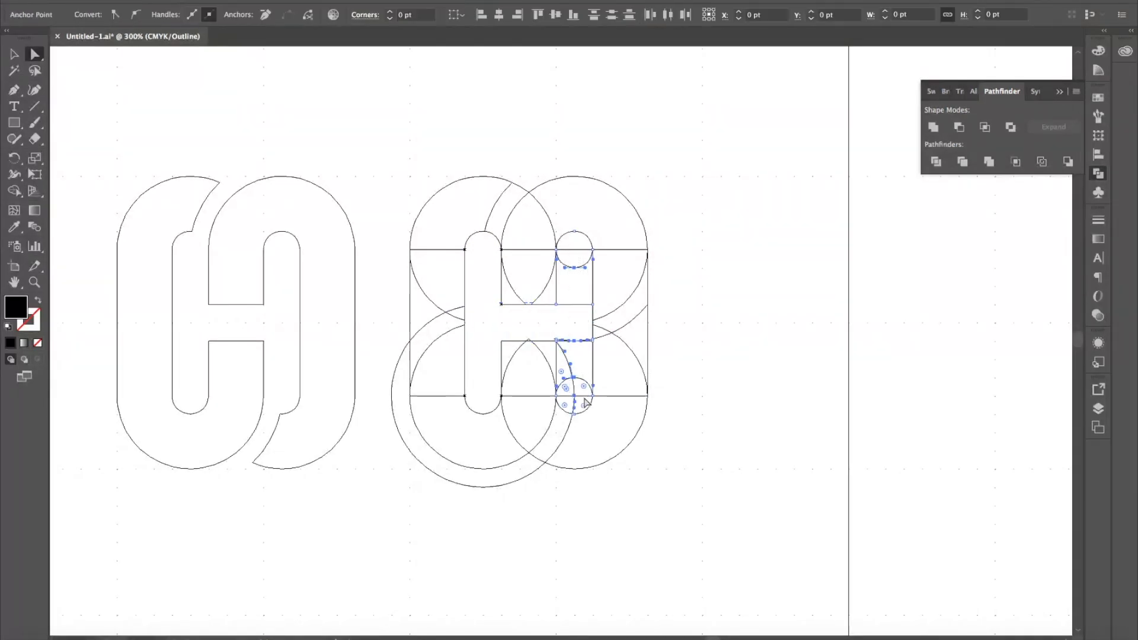
{"action": "key", "text": "Delete"}
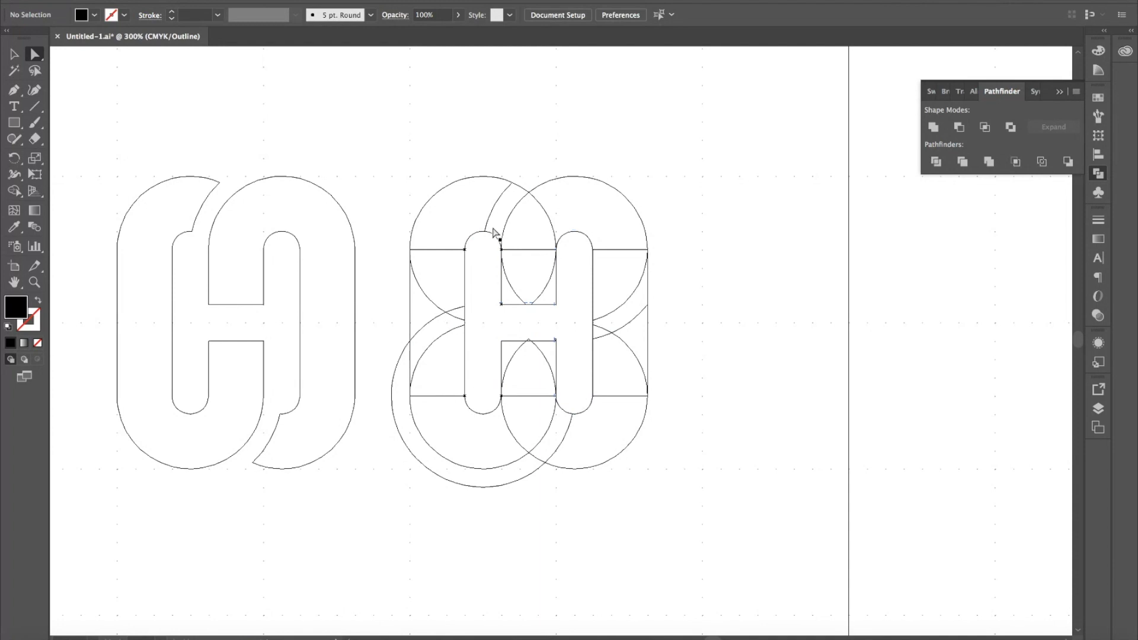
Delete the stray curve in the upper notch and check the leftover points beside the crossbar.
{"action": "key", "text": "ctrl+y"}
{"action": "left_click", "coordinate": [494, 232]}
{"action": "key", "text": "Delete"}
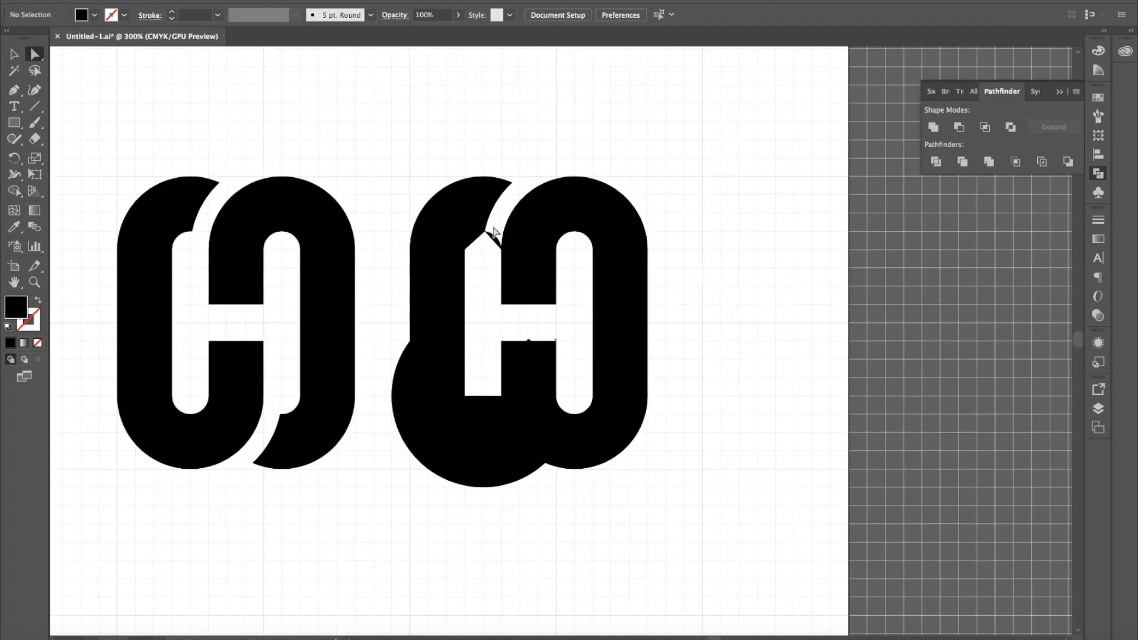
{"action": "left_click", "coordinate": [492, 235]}
{"action": "left_click_drag", "start_coordinate": [528, 332], "coordinate": [575, 342]}
{"action": "left_click", "coordinate": [575, 344]}
{"action": "left_click_drag", "start_coordinate": [523, 326], "coordinate": [544, 346]}
{"action": "left_click", "coordinate": [530, 343]}
Delete the large lower circle in Outline view, then return to Preview.
{"action": "key", "text": "ctrl+y"}
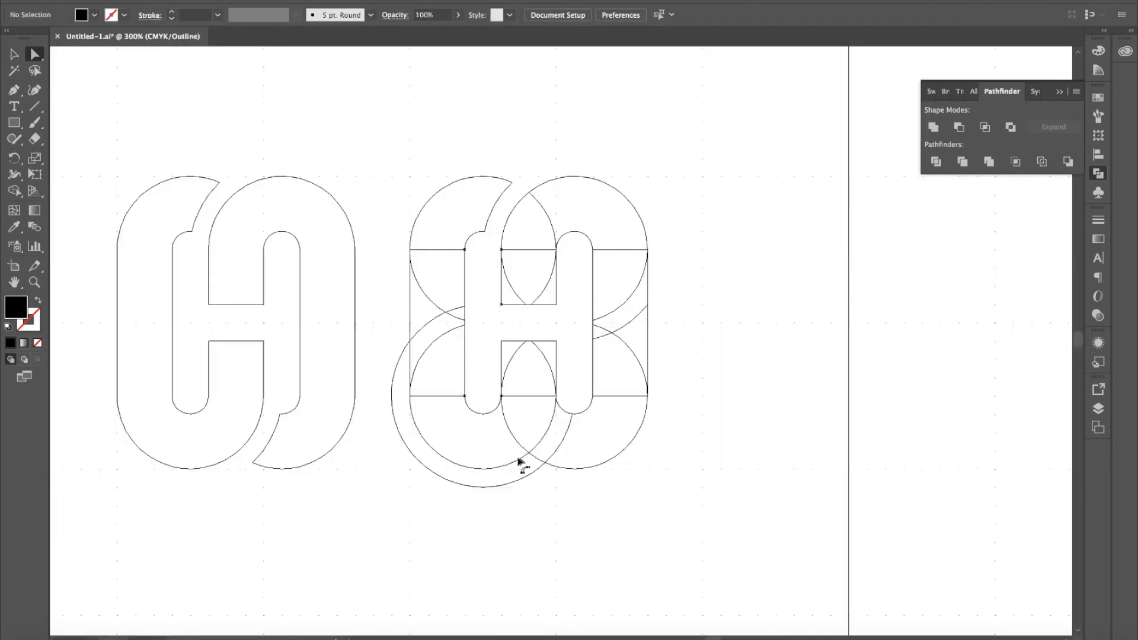
{"action": "left_click_drag", "start_coordinate": [531, 462], "coordinate": [545, 455]}
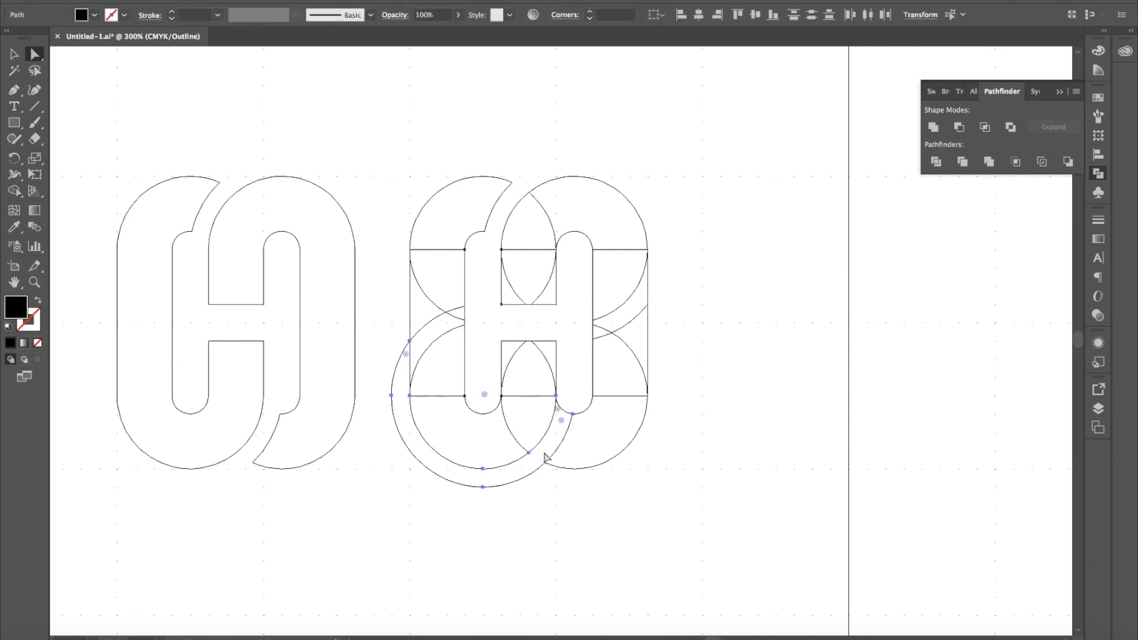
{"action": "key", "text": "Delete"}
{"action": "key", "text": "ctrl+y"}
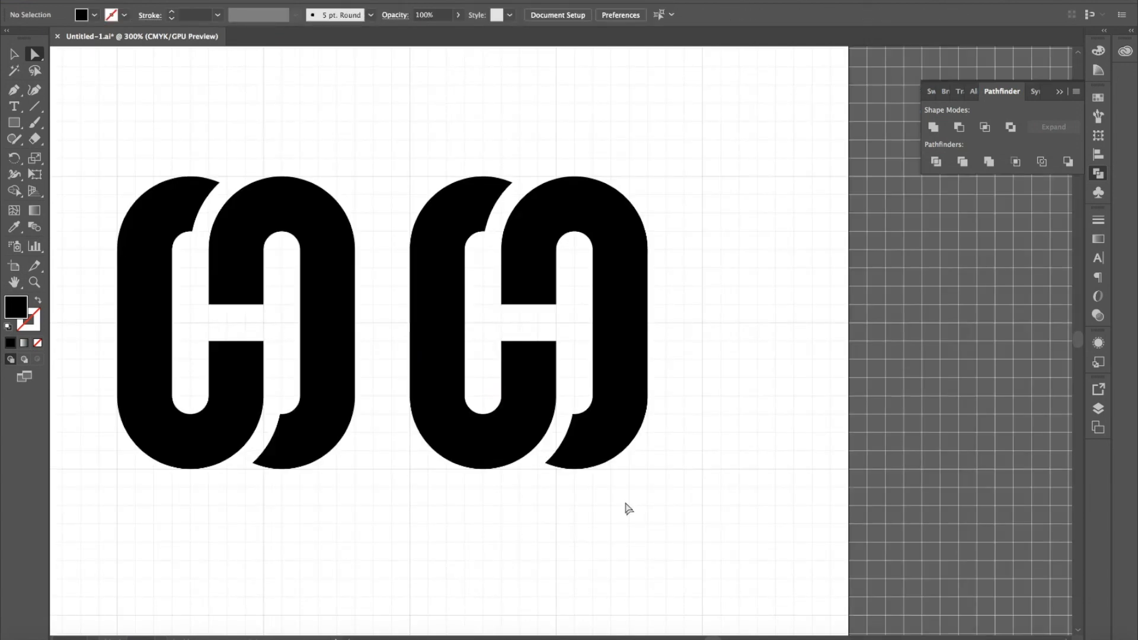
Select the whole rebuilt logo and merge it with Pathfinder Unite.
{"action": "key", "text": "ctrl+minus"}
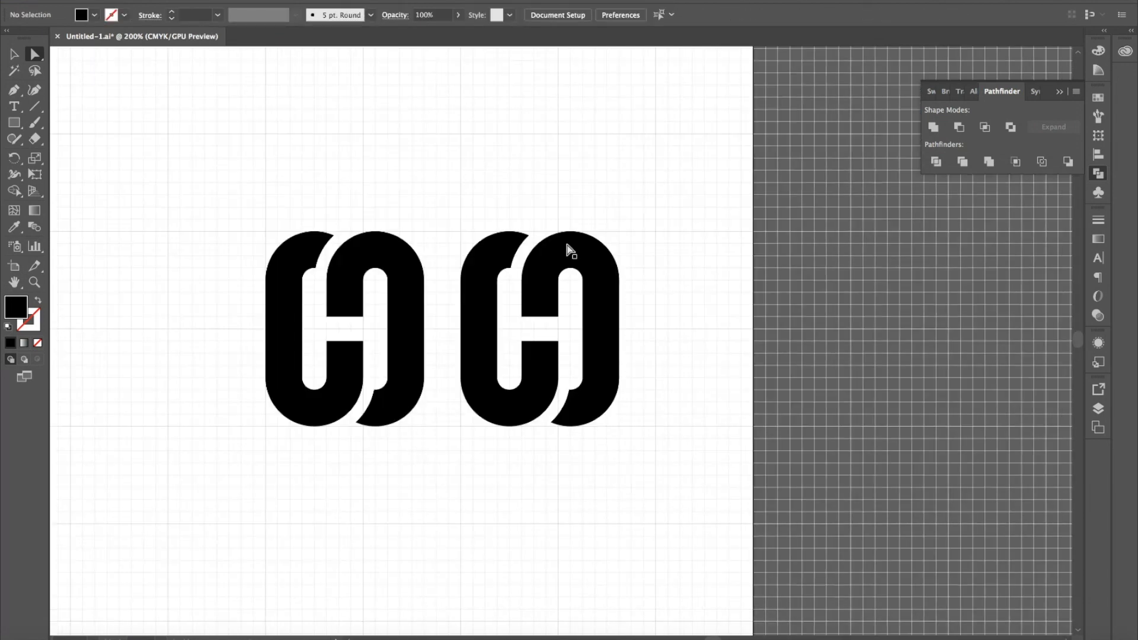
{"action": "key", "text": "v"}
{"action": "left_click_drag", "start_coordinate": [461, 199], "coordinate": [678, 492]}
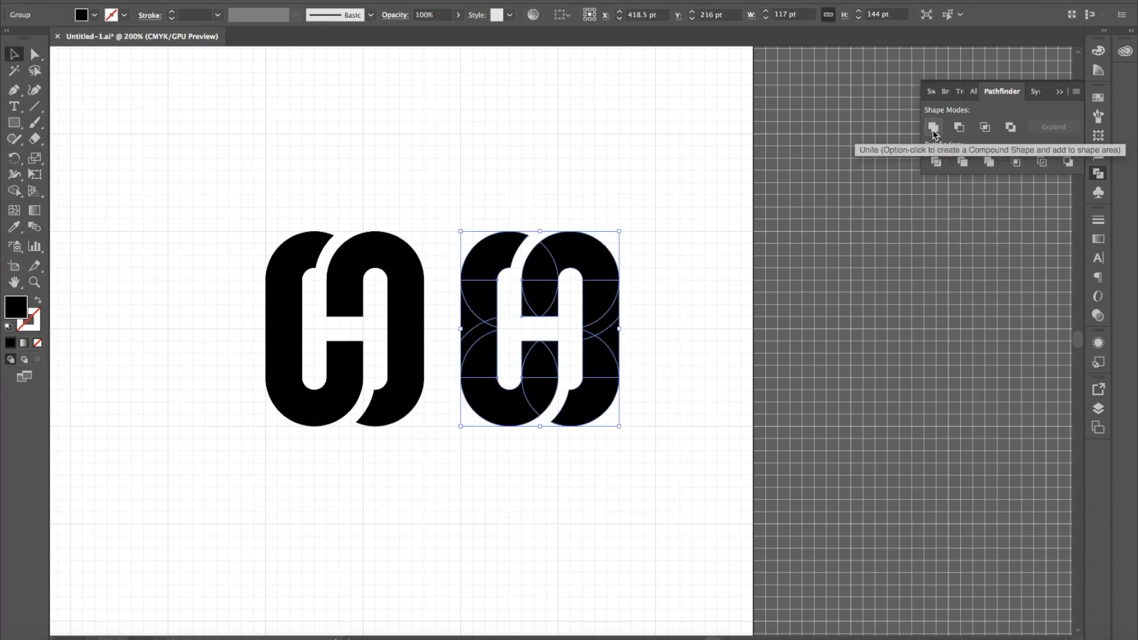
{"action": "left_click", "coordinate": [933, 133]}
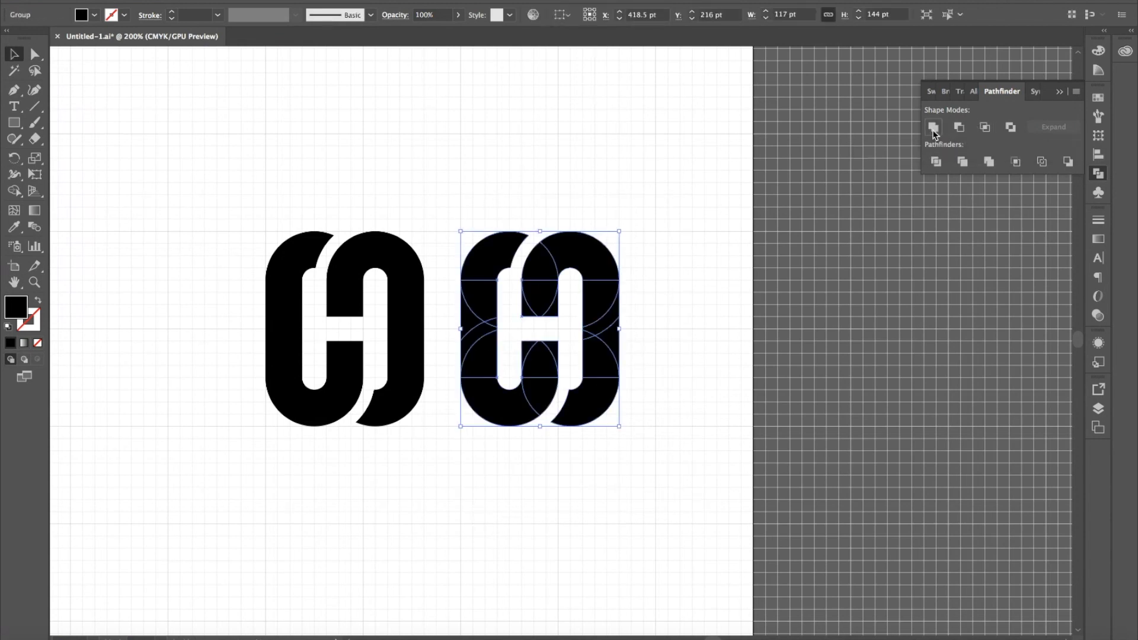
{"action": "left_click", "coordinate": [676, 256]}
Select both paths of the rebuilt logo and fill them with a blue swatch.
{"action": "key", "text": "a"}
{"action": "left_click", "coordinate": [595, 247]}
{"action": "left_click", "coordinate": [534, 374], "text": "shift"}
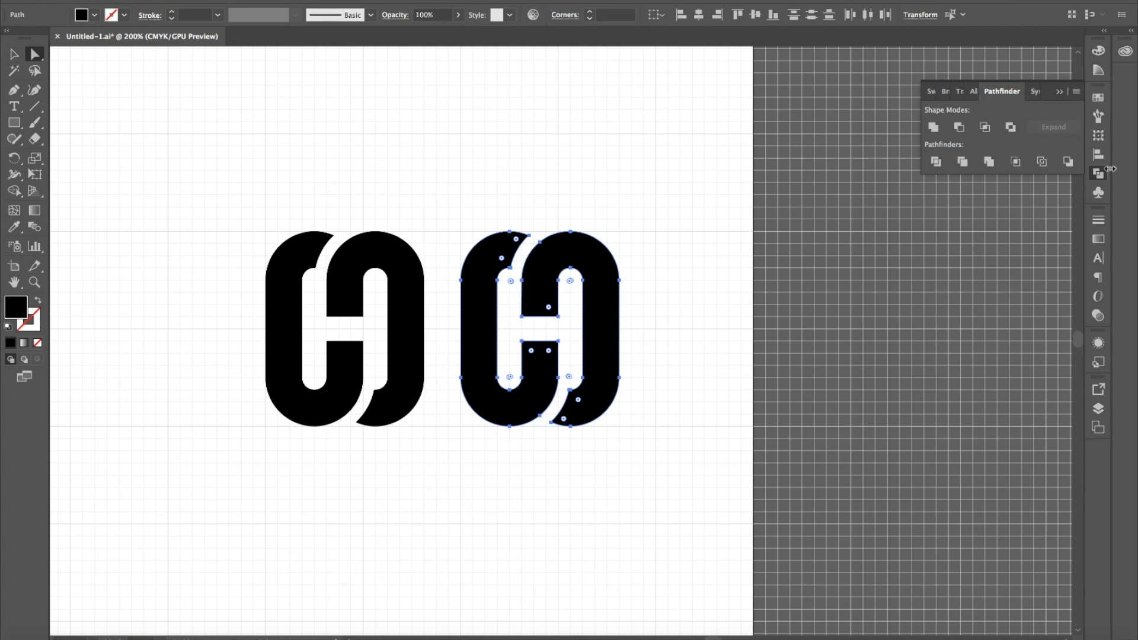
{"action": "left_click", "coordinate": [1098, 97]}
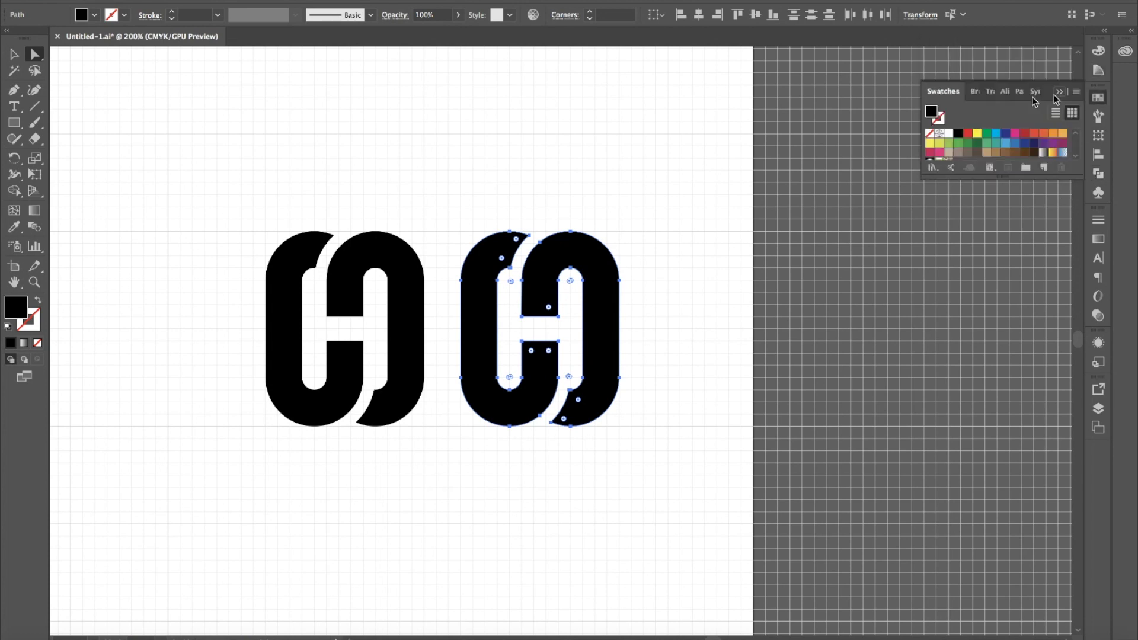
{"action": "left_click", "coordinate": [1005, 142]}
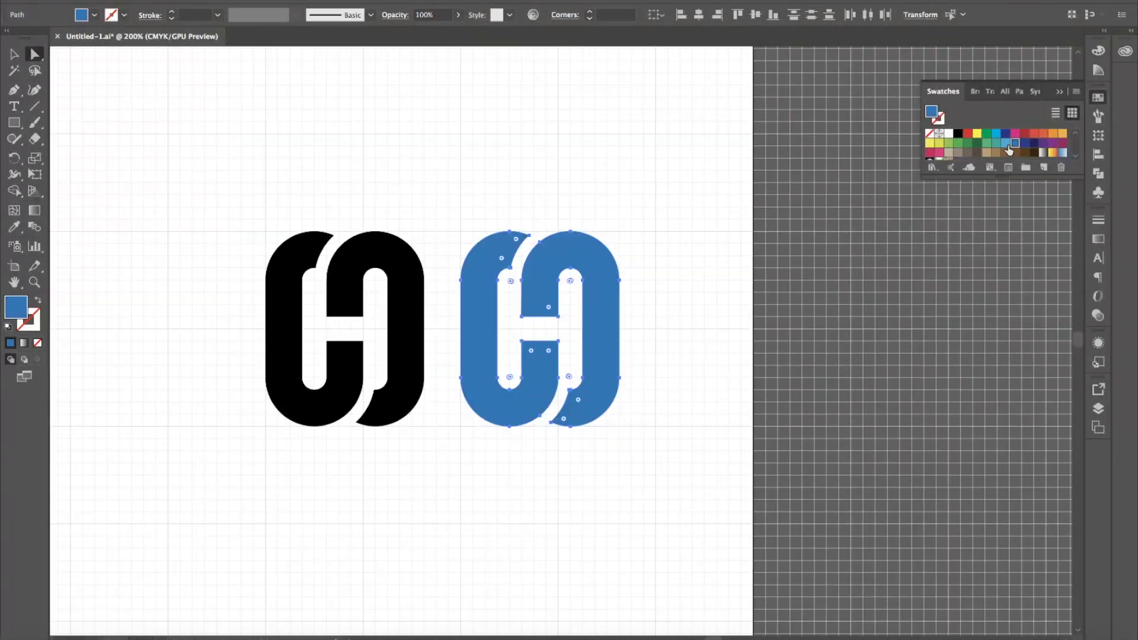
{"action": "left_click", "coordinate": [709, 206]}
{"action": "key", "text": "ctrl+y"}
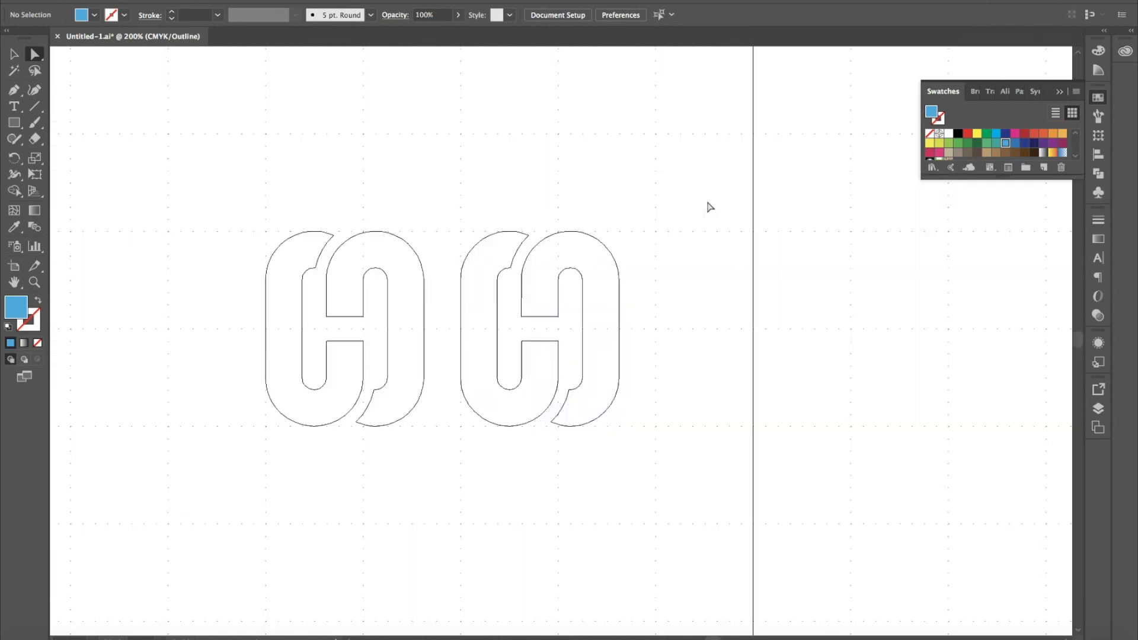